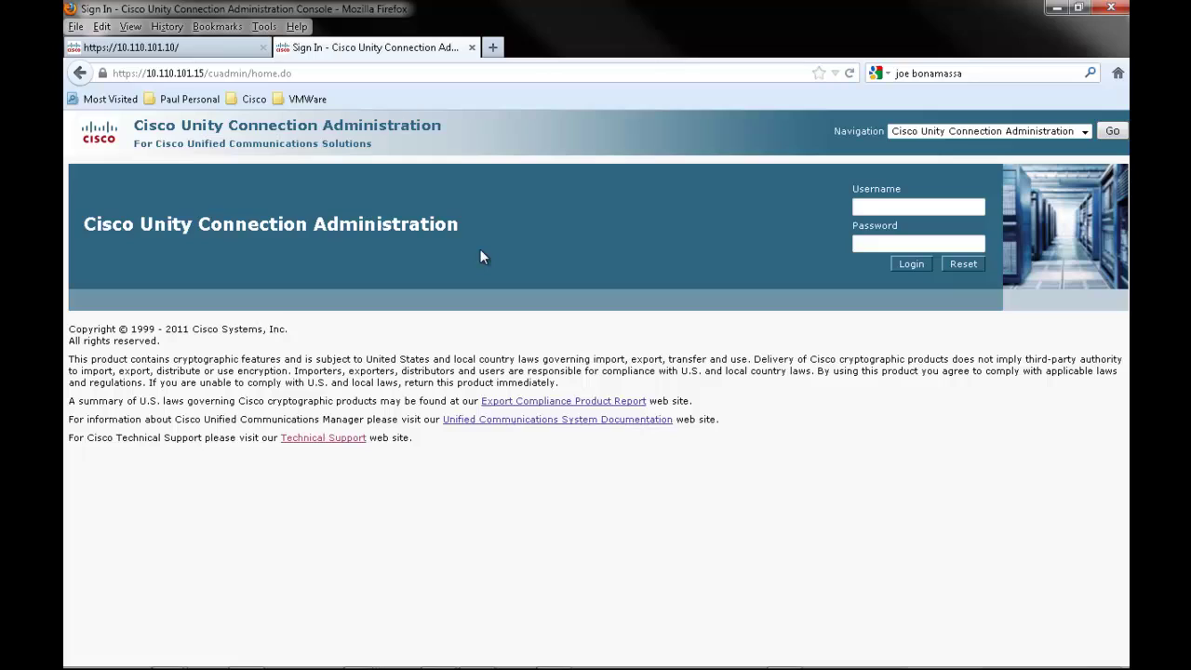
- Log in to Cisco Unity Connection Administration as Administrator with the account password
type("Administratr")
key("BackSpace")
type("o")
key("Tab")
key("shift+Tab")
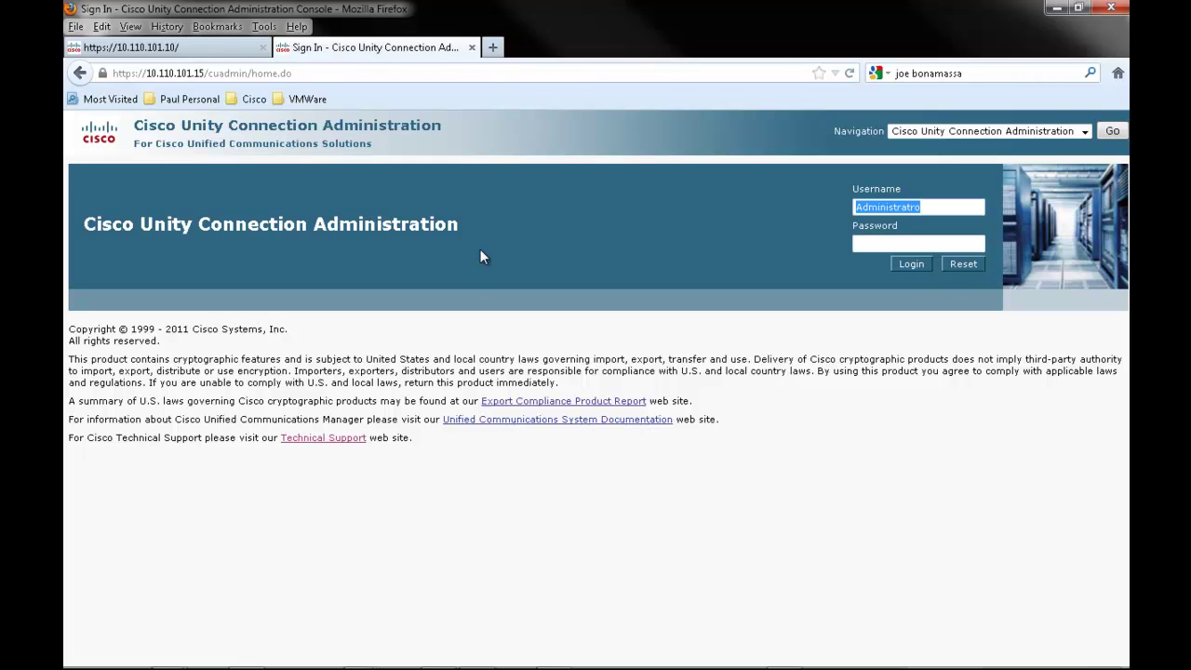
key("End")
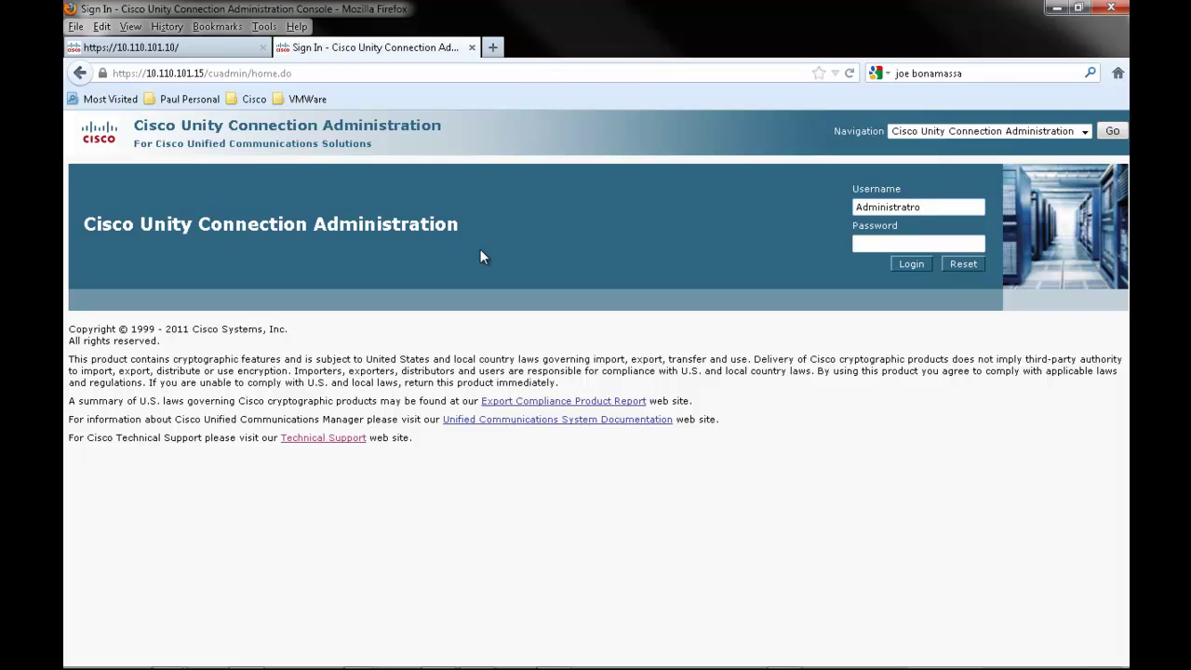
key("BackSpace")
key("BackSpace")
type("or")
key("Tab")
type("••••••••")
key("Return")
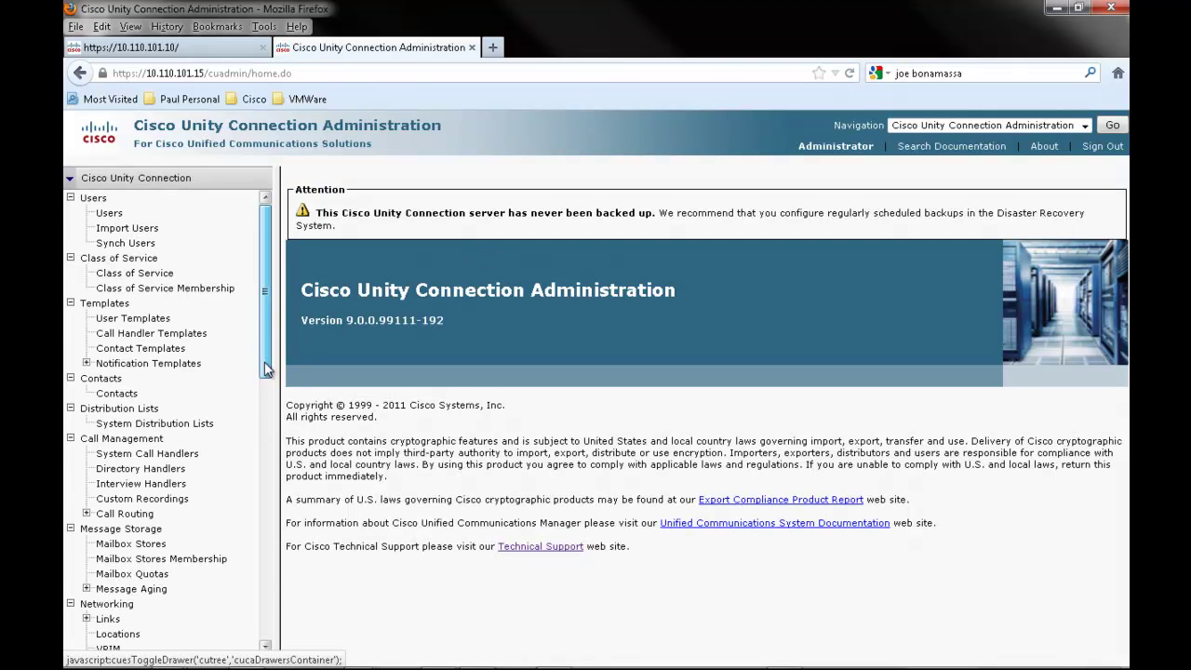
- Open the codec advertising settings of the PhoneSystem-1 port group under Telephony Integrations
left_click_drag(265, 367, 266, 628)
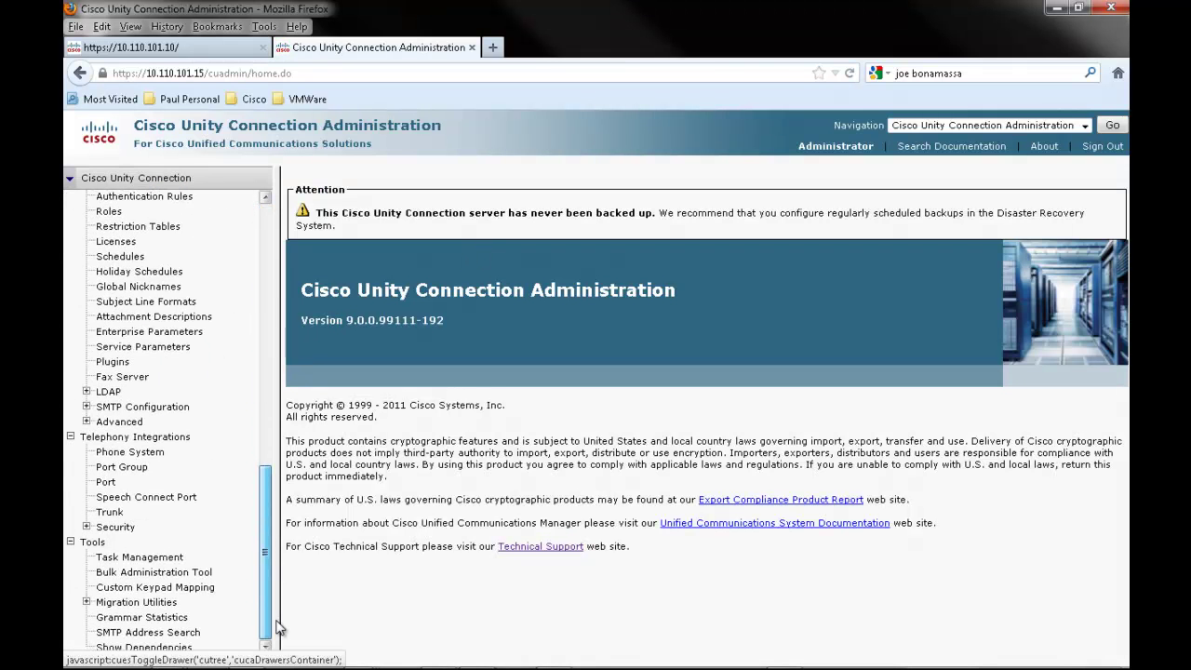
left_click(122, 468)
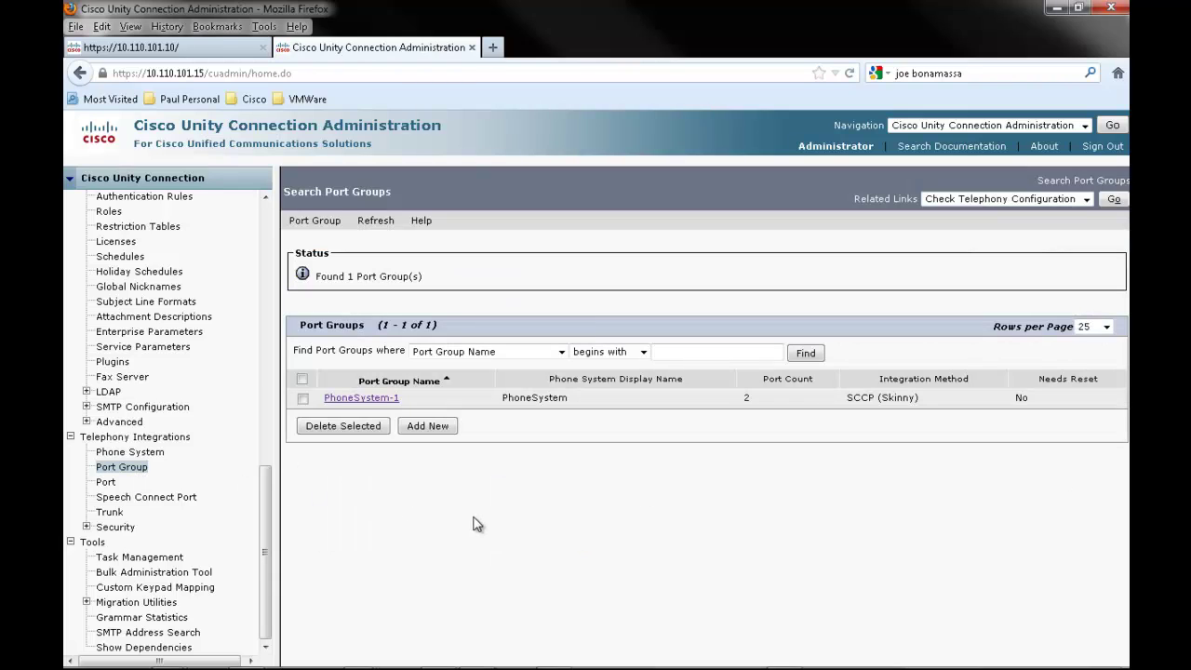
left_click(375, 400)
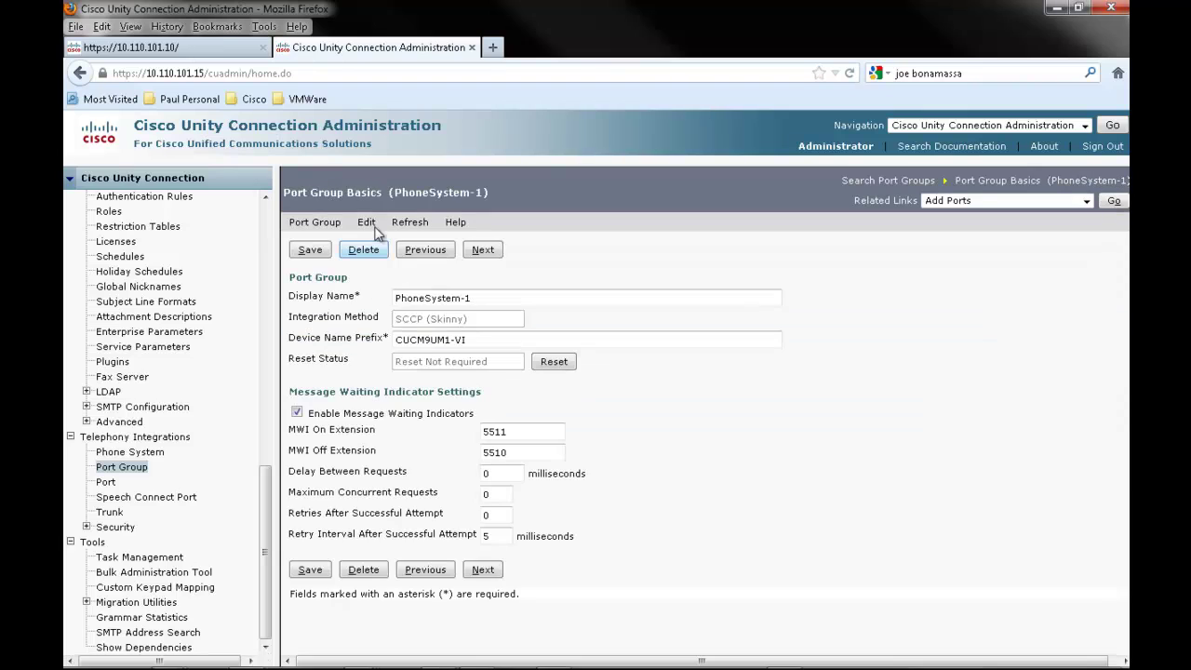
mouse_move(372, 223)
left_click(418, 308)
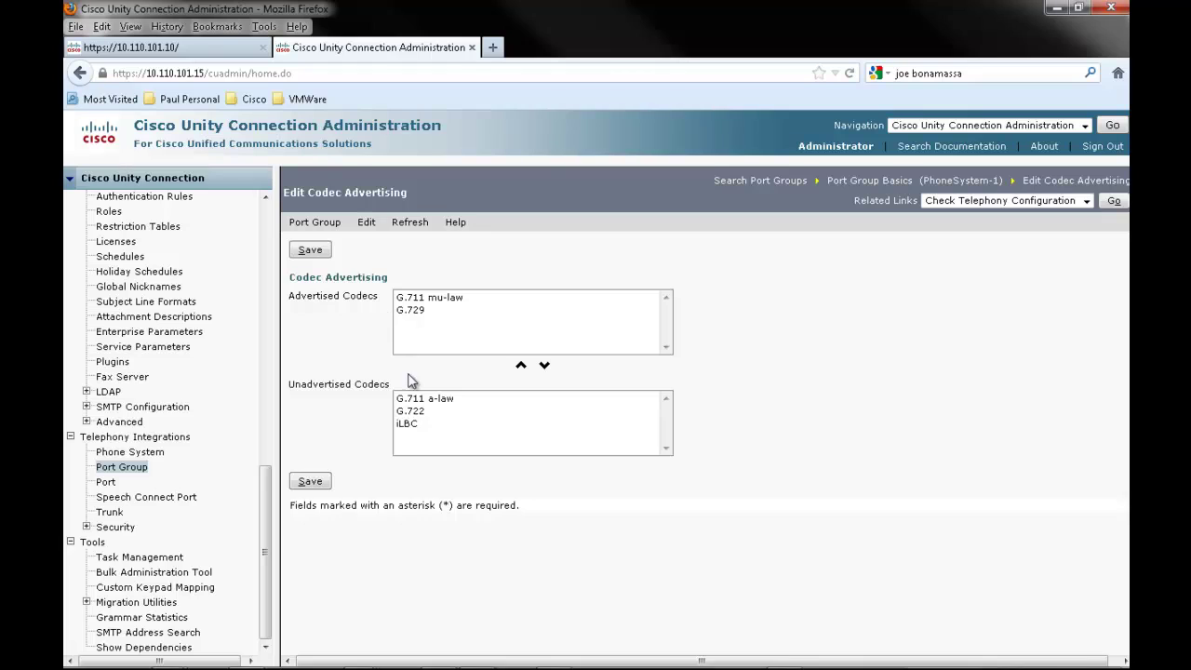
- Add G.722 to the advertised codecs, save the change, and reset the PhoneSystem-1 port group
left_click(417, 415)
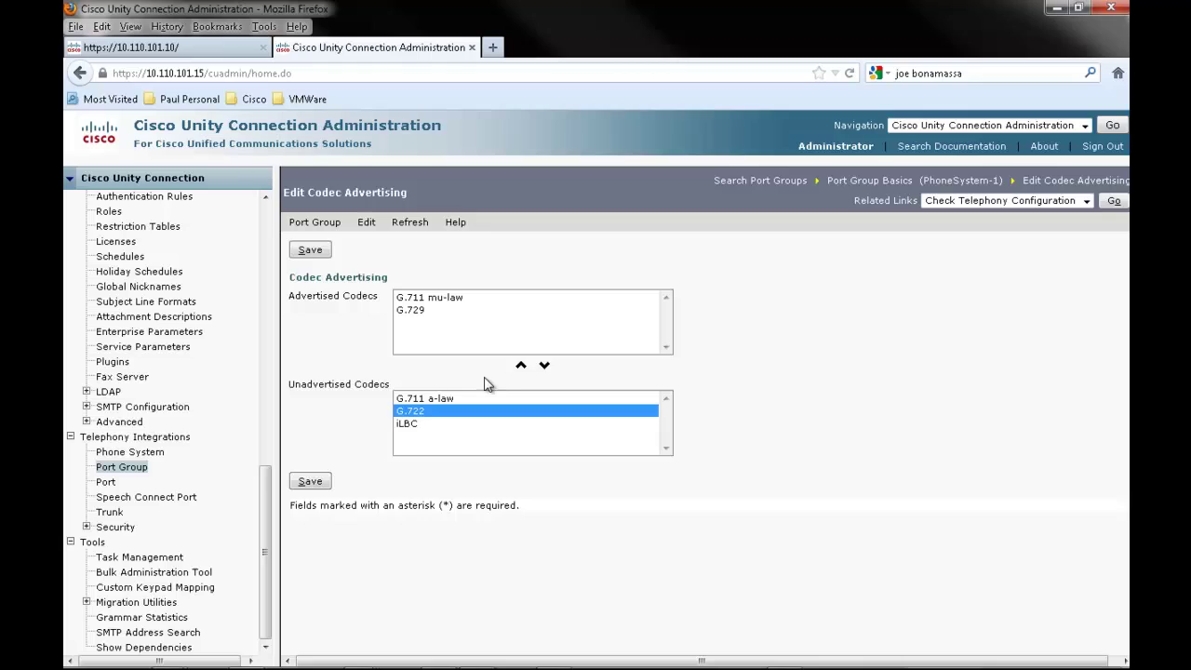
left_click(521, 366)
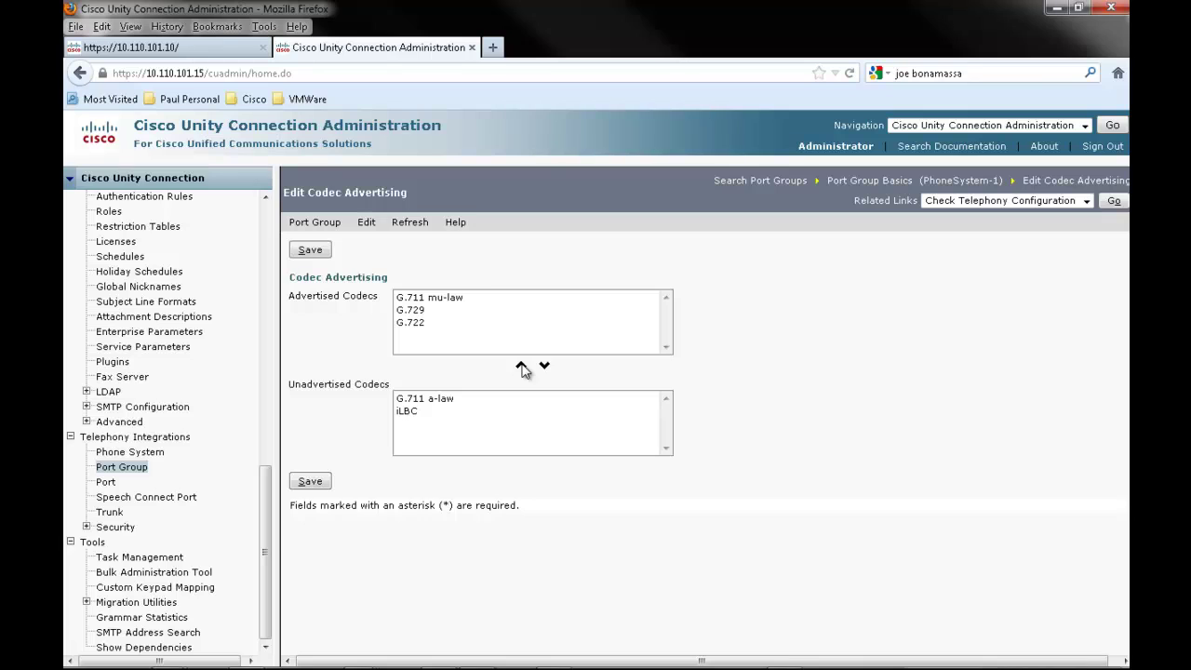
left_click(310, 251)
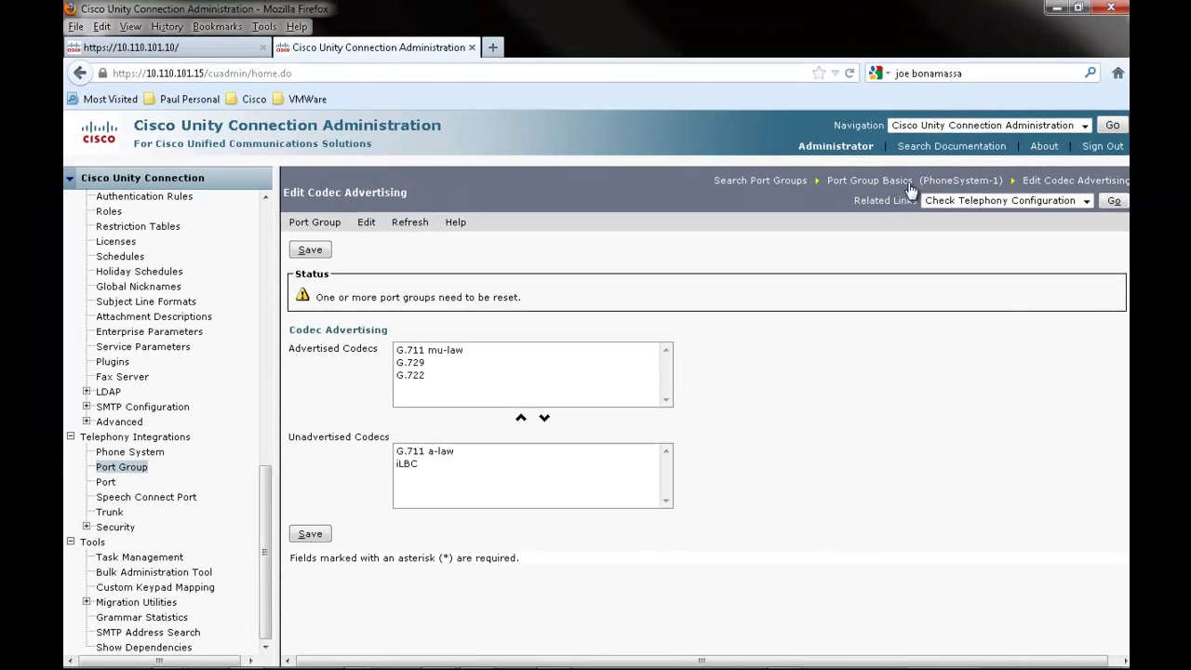
left_click(913, 183)
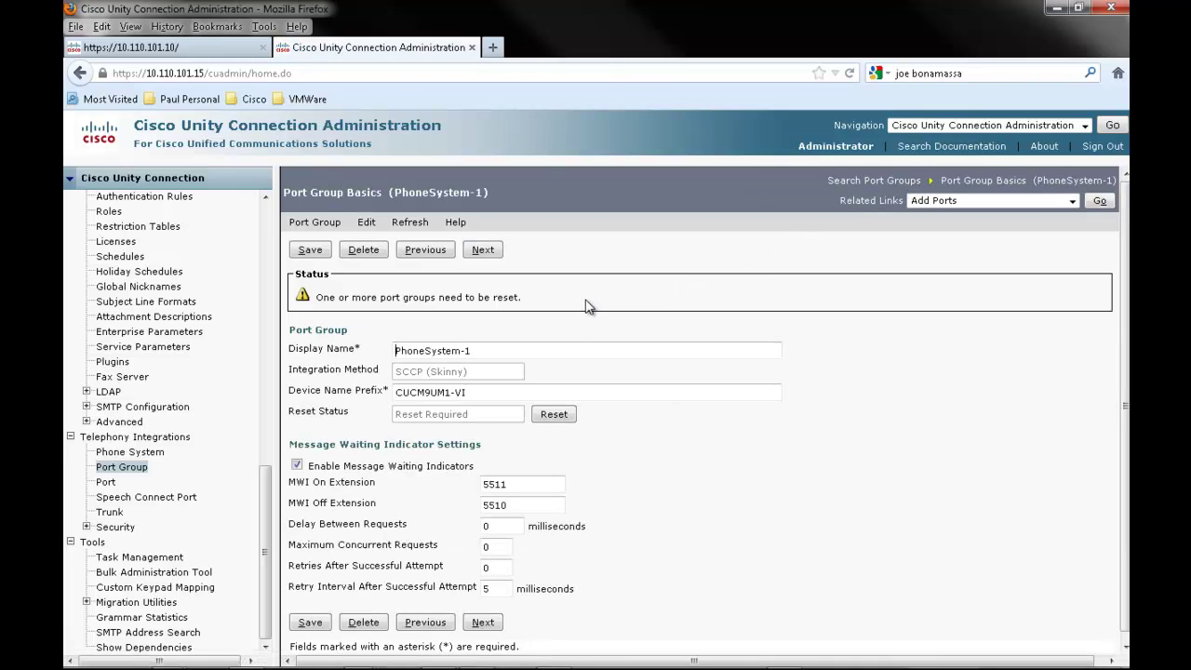
left_click(558, 416)
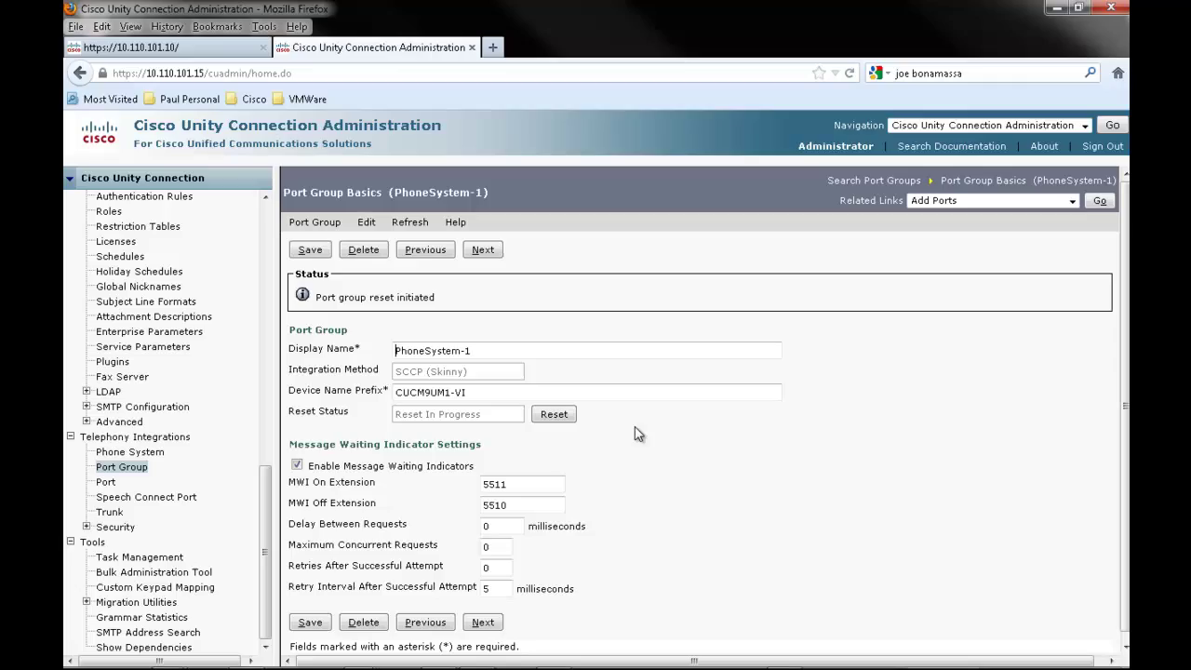
- Switch to Cisco Unified CM Administration at 10.110.101.10 and list all audio codec preference lists
left_click(220, 47)
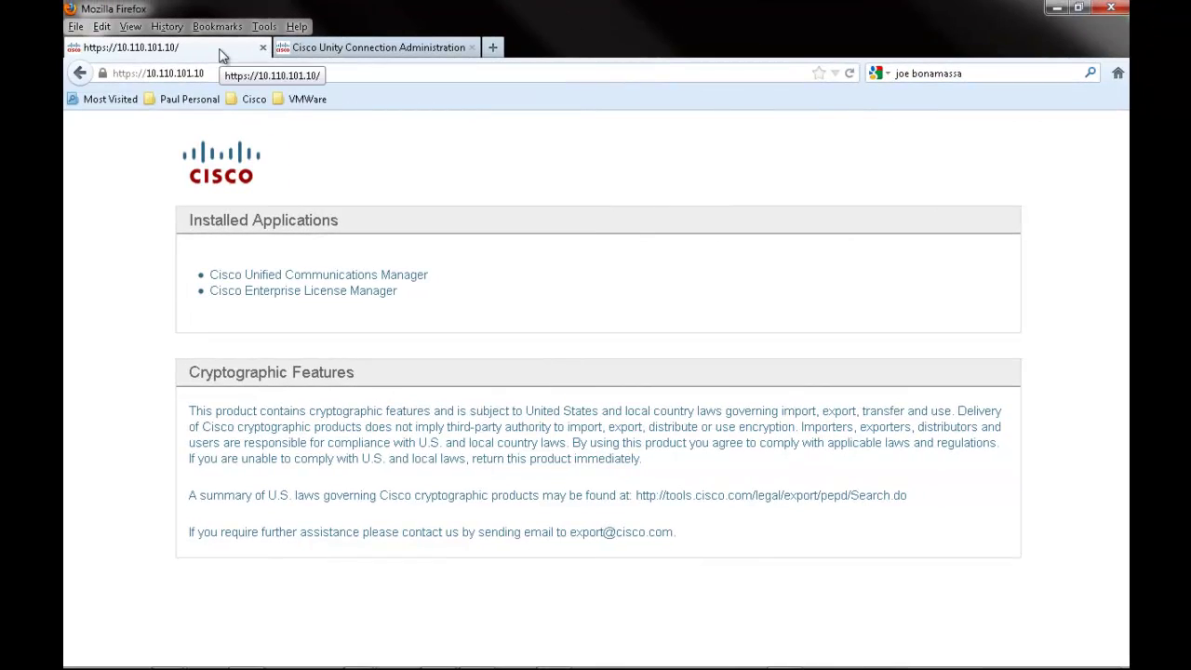
left_click(294, 275)
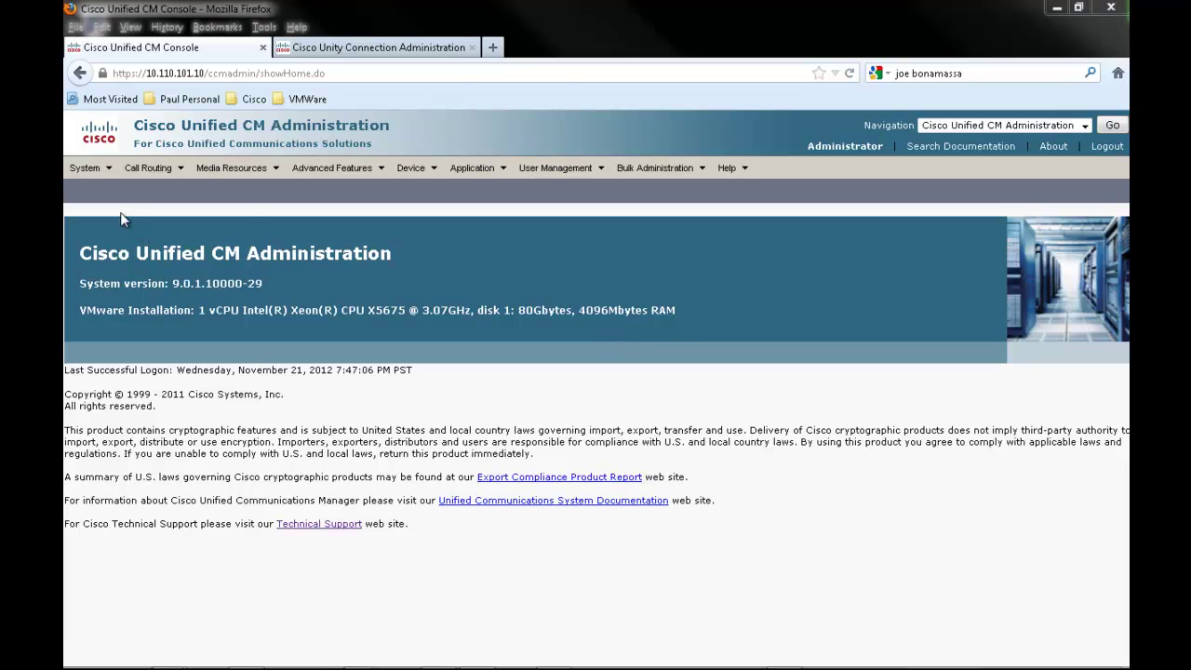
mouse_move(86, 168)
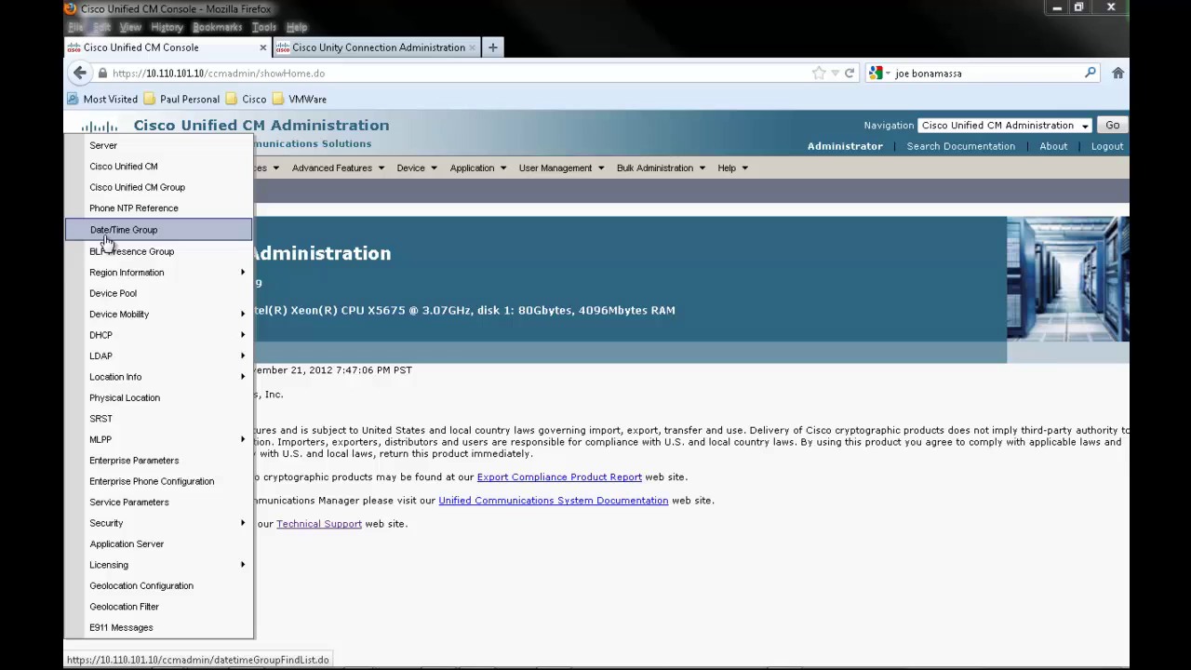
mouse_move(118, 275)
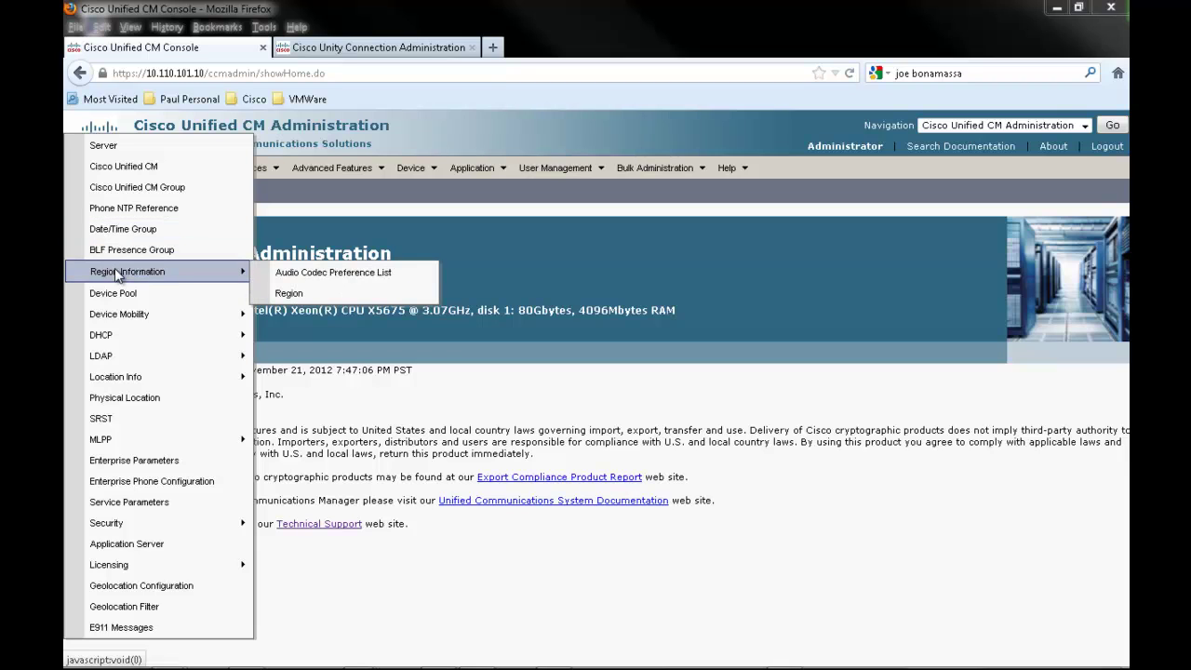
left_click(305, 277)
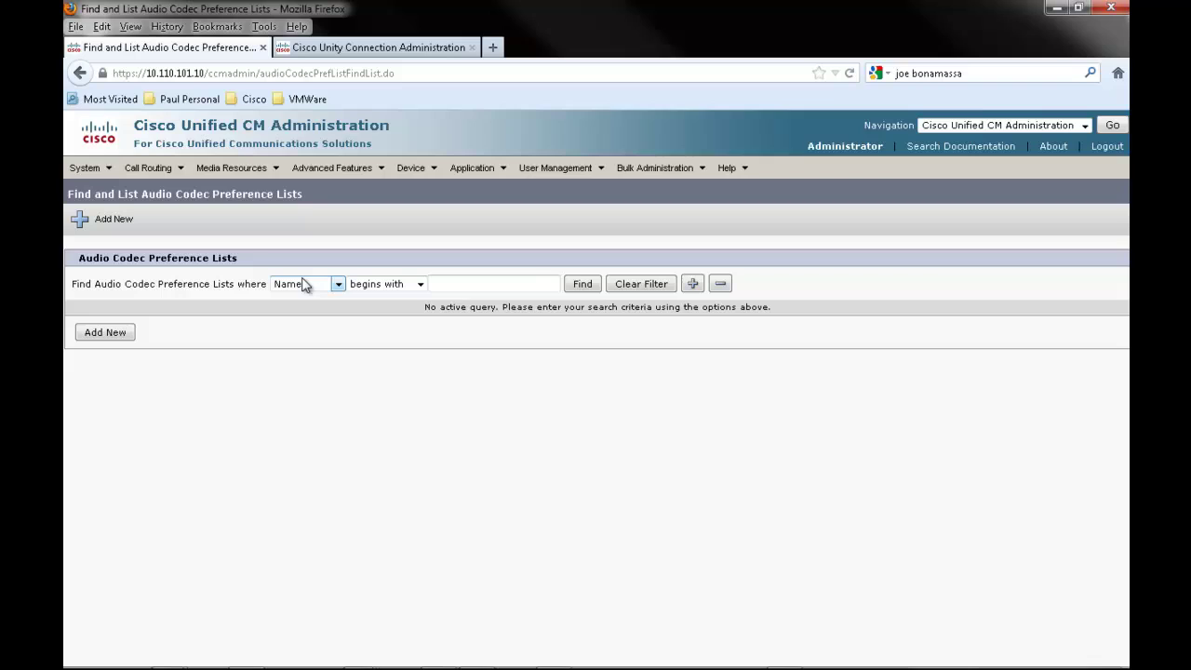
left_click(584, 285)
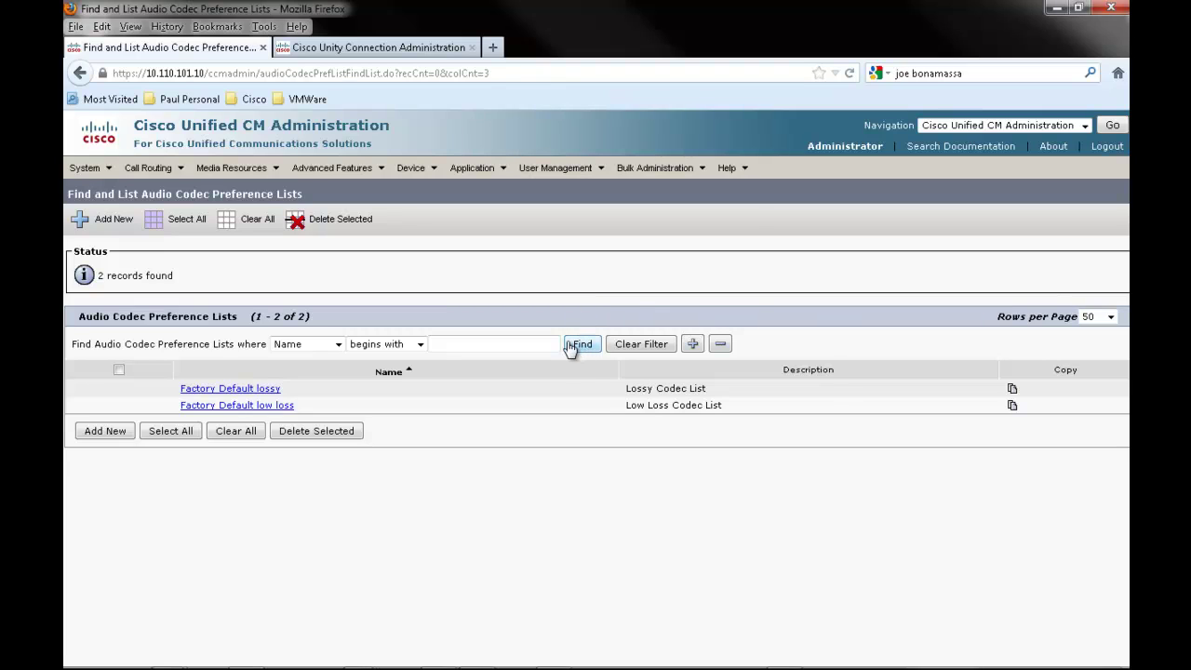
- Copy the Factory Default low loss codec list and name the copy CUCM 9 Low Loss
left_click(1013, 406)
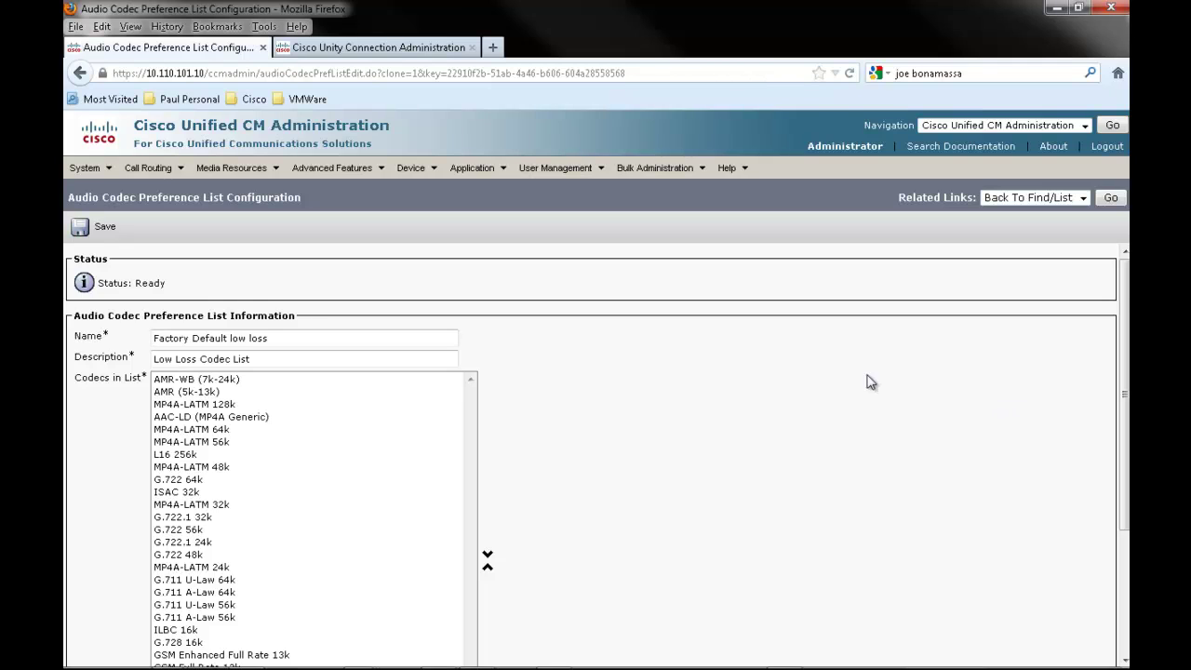
left_click_drag(294, 338, 121, 337)
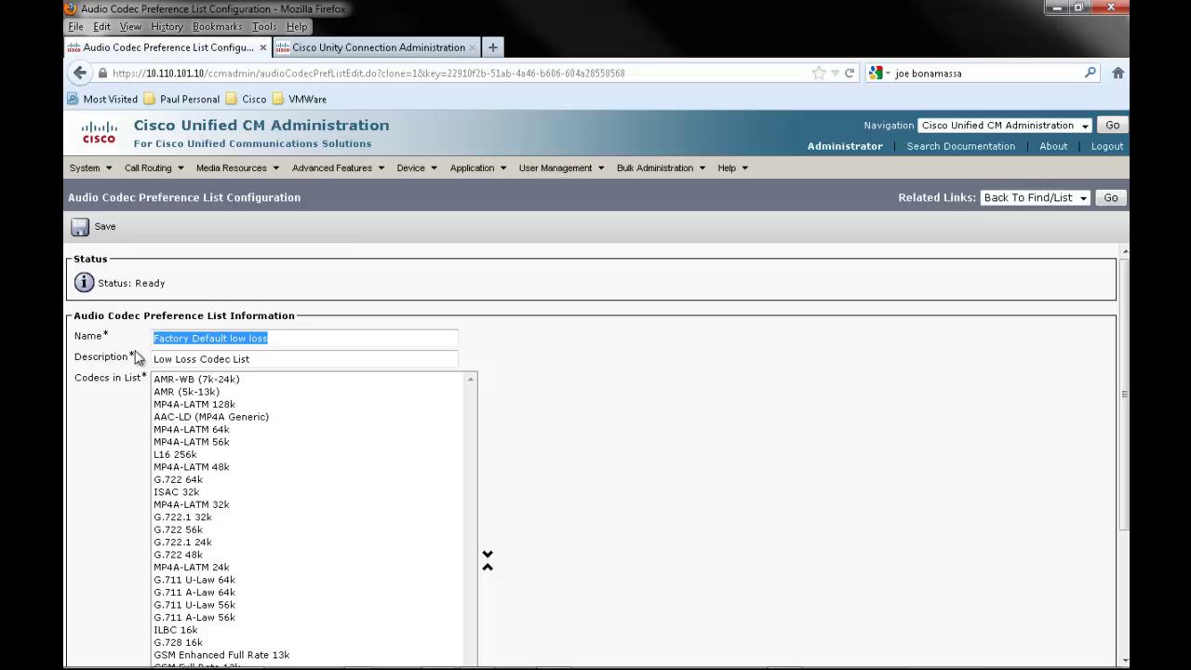
type("C")
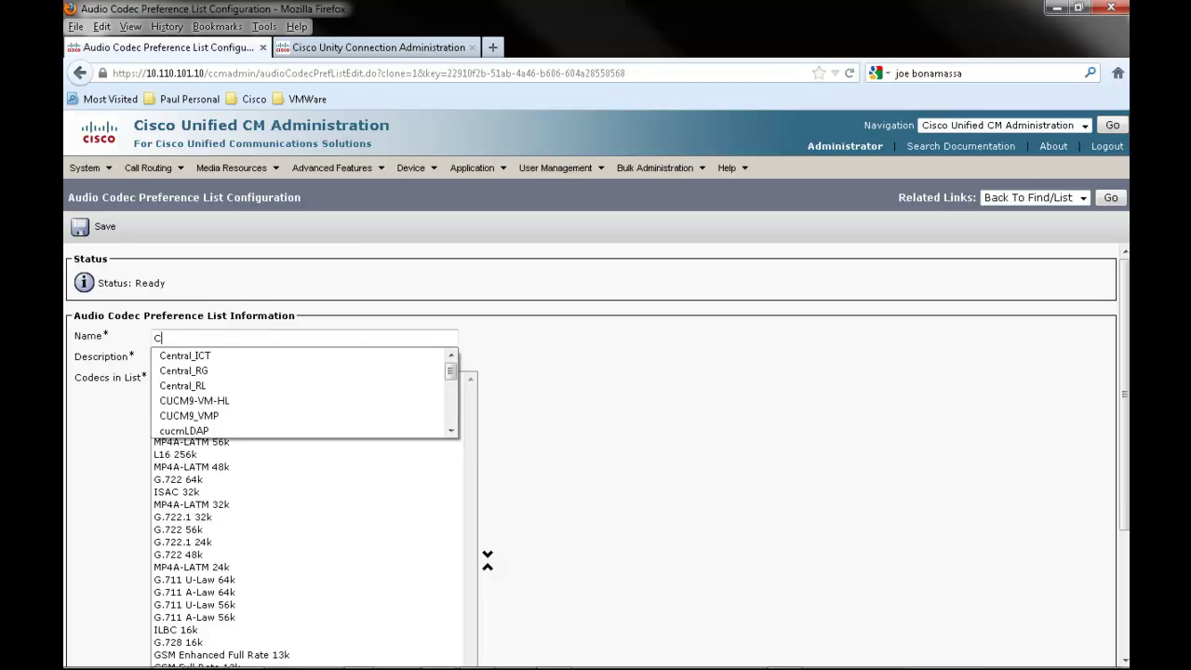
type("UCM 9 Low Loss")
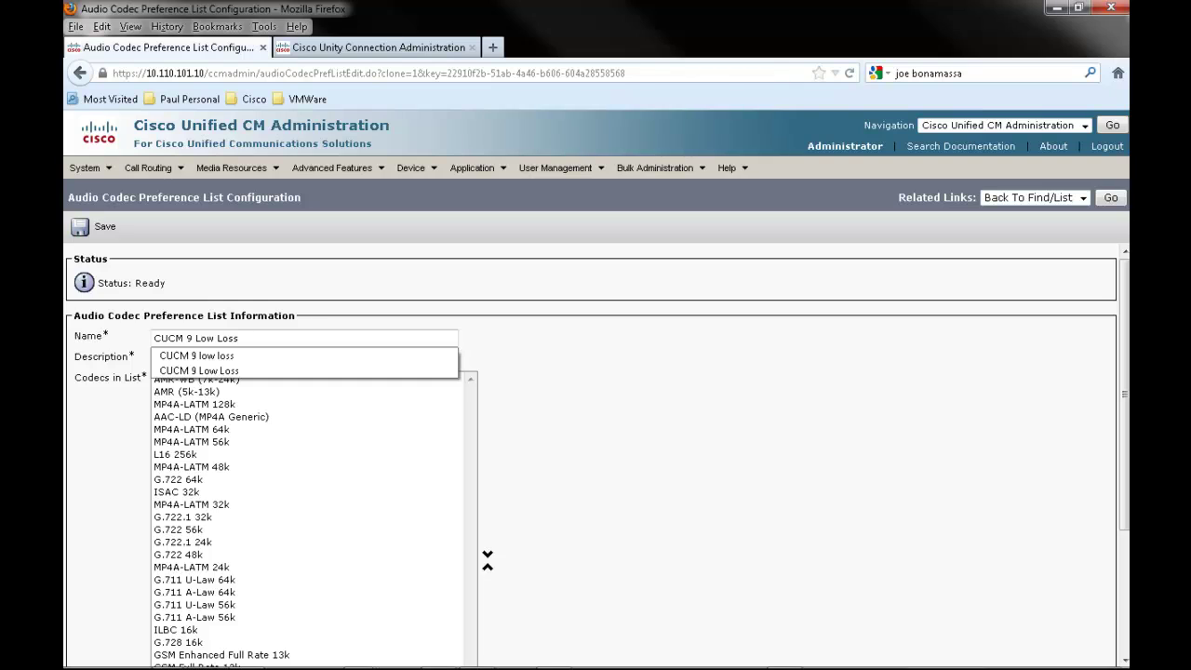
key("Tab")
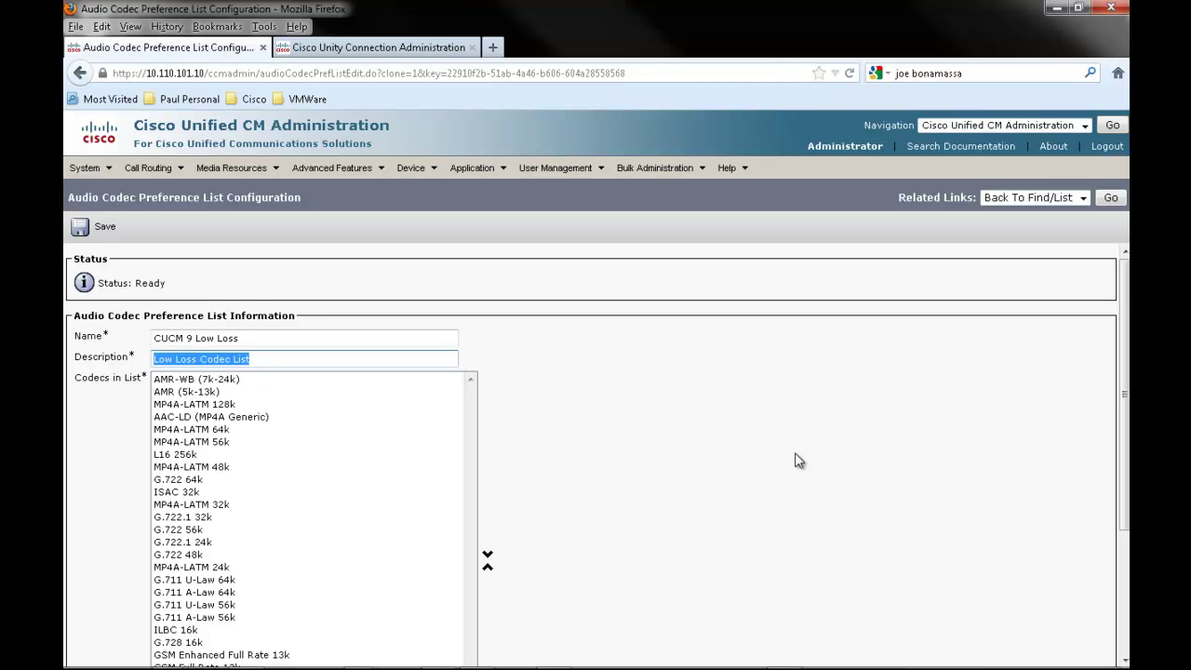
key("Tab")
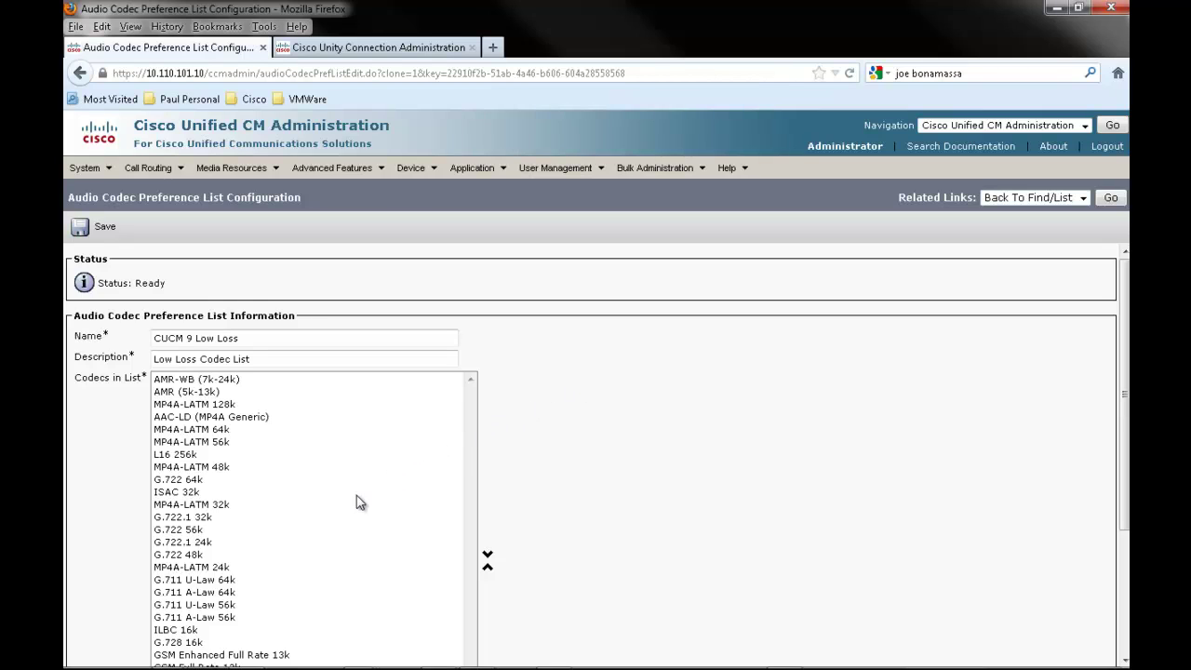
- Move G.711 U-Law 64k to the first place in the codec list and save the new preference list
left_click(219, 581)
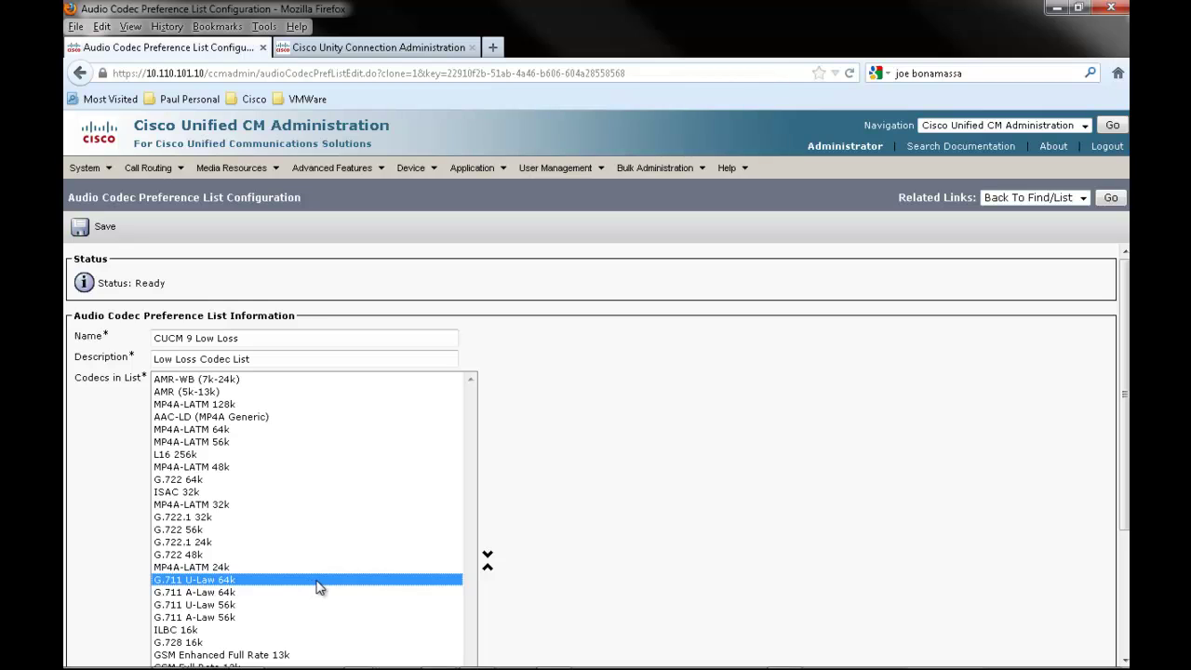
left_click(486, 569)
left_click(486, 568)
left_click(486, 568)
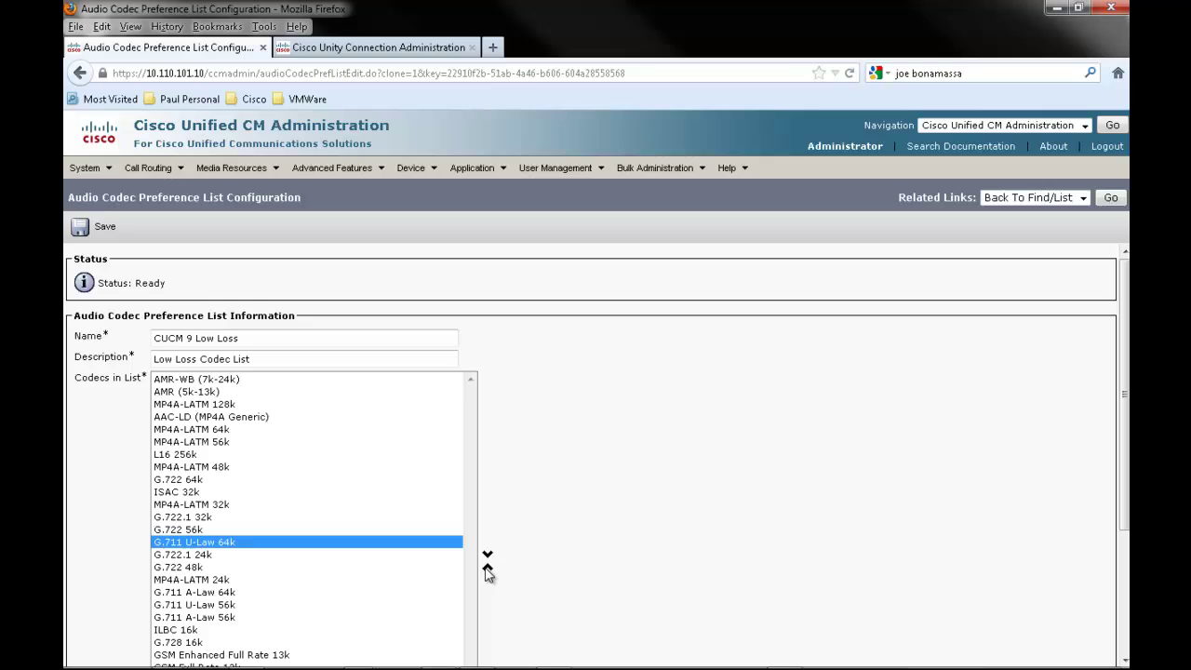
left_click(486, 569)
left_click(488, 568)
left_click(487, 569)
left_click(488, 569)
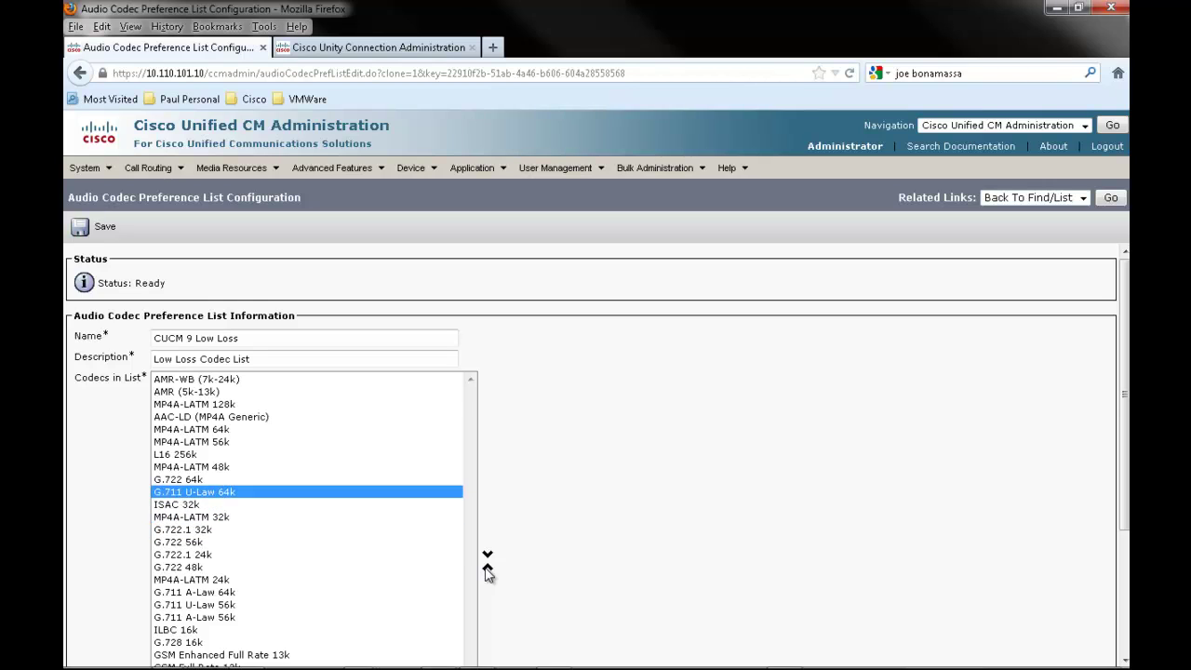
left_click(488, 569)
left_click(488, 568)
left_click(488, 569)
left_click(488, 568)
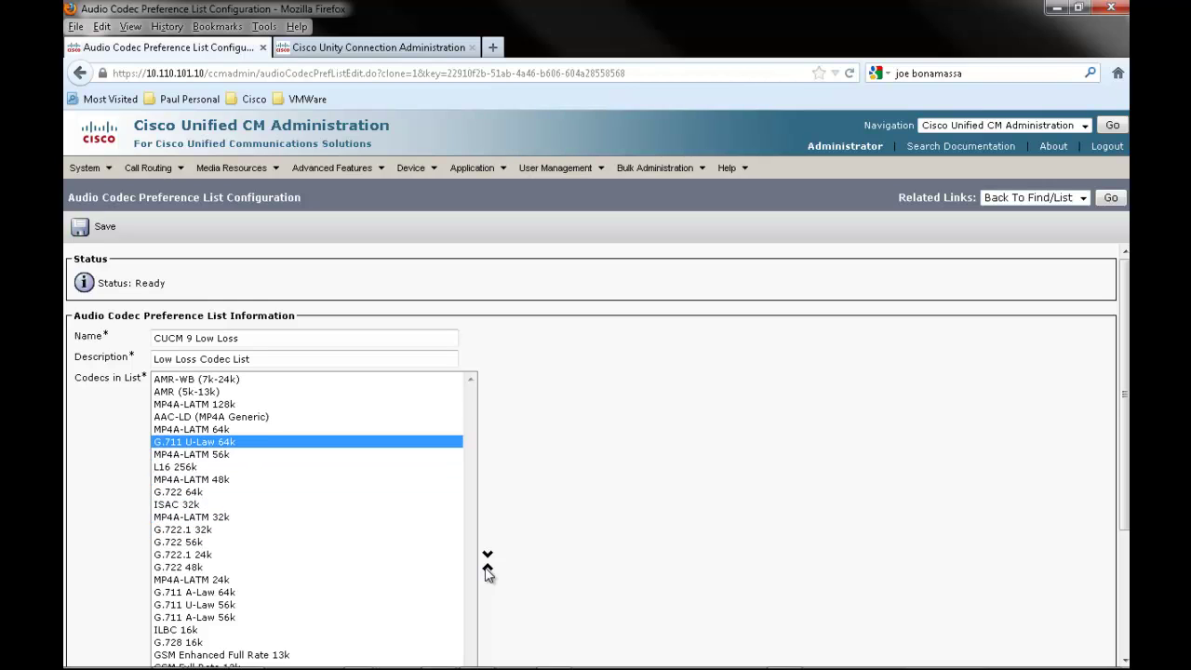
left_click(488, 568)
left_click(488, 569)
left_click(488, 568)
left_click(487, 568)
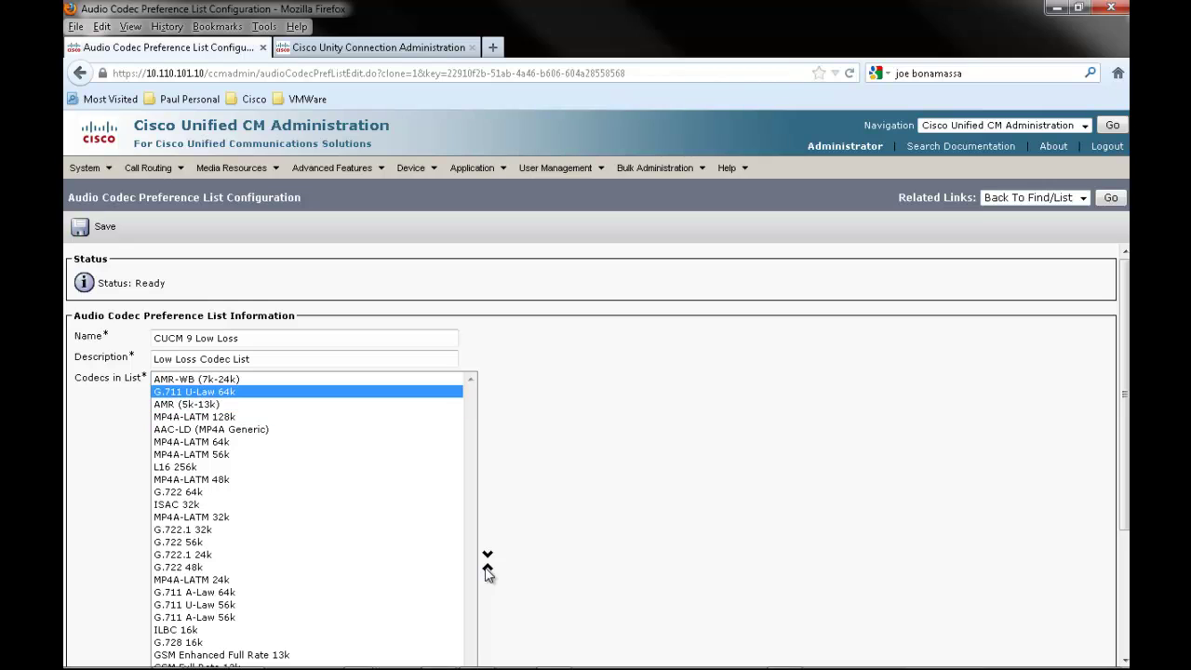
left_click(488, 569)
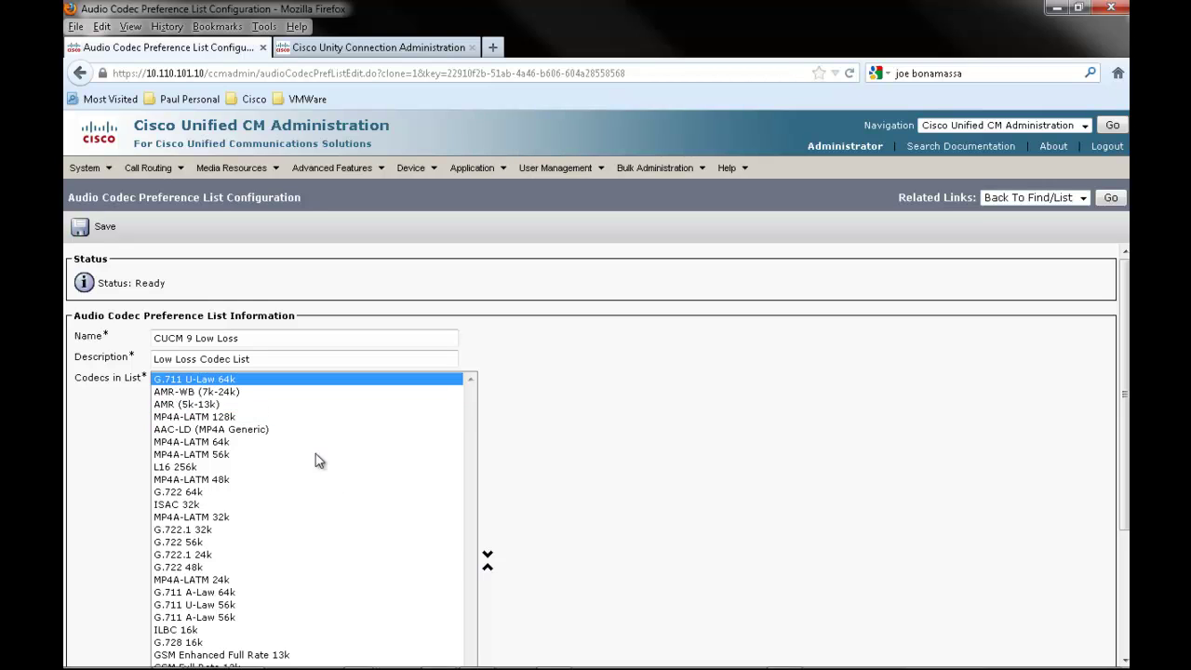
left_click(96, 236)
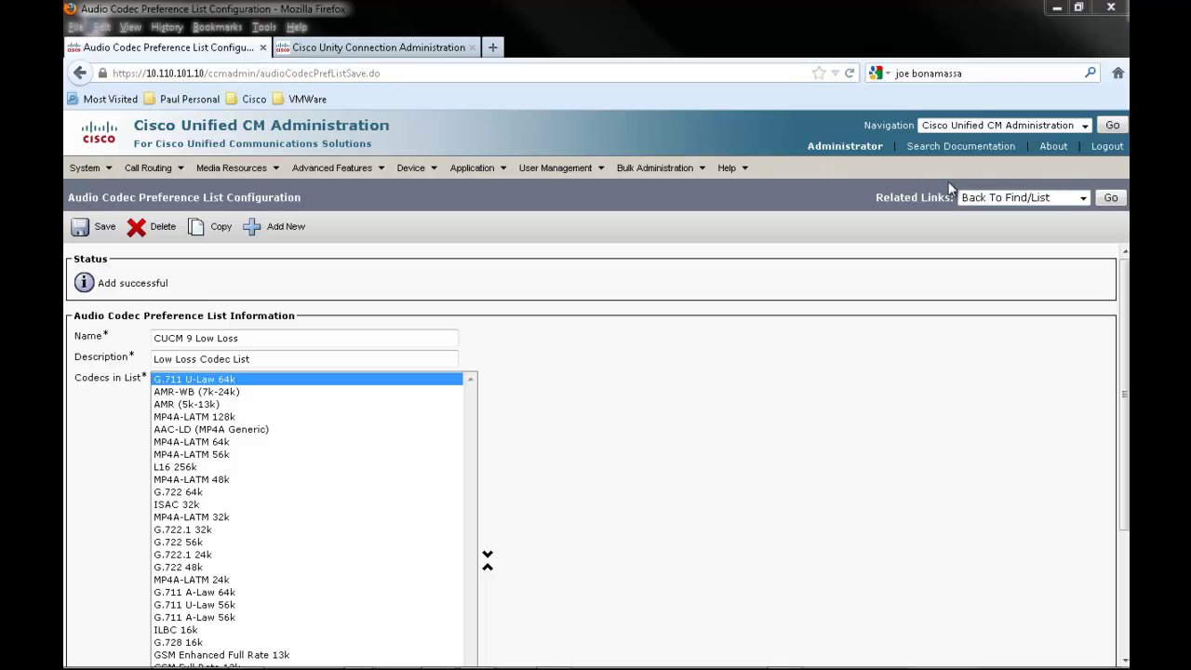
- Return to the audio codec preference lists overview and open the Find and List Regions page
left_click(1109, 199)
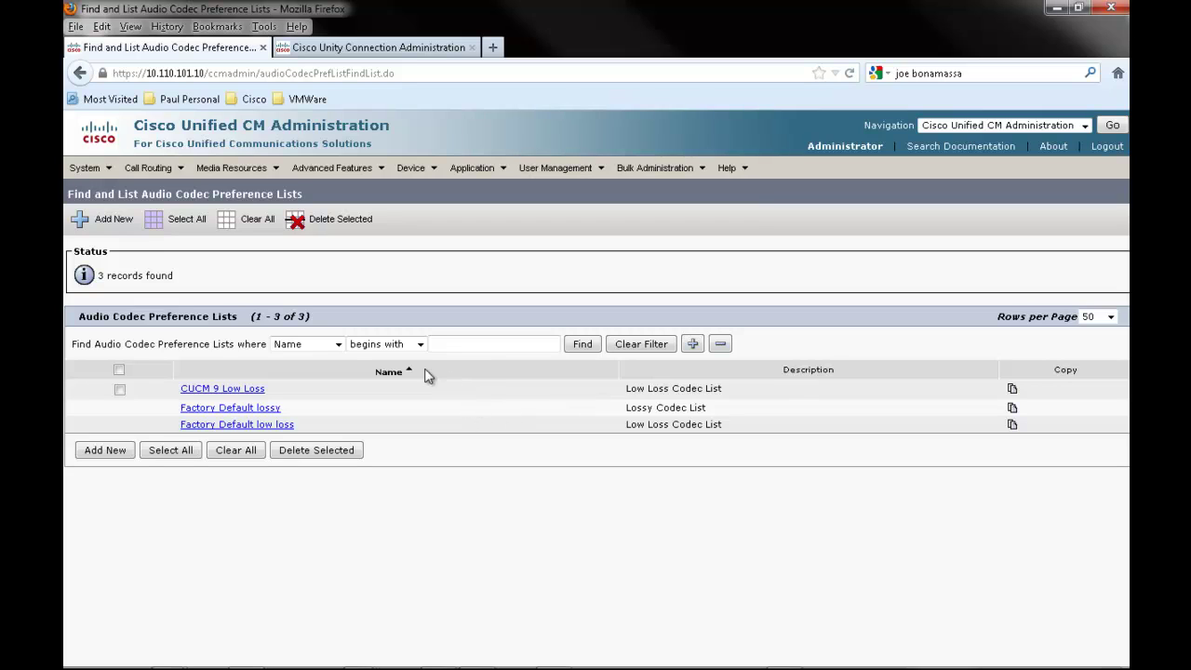
left_click(91, 168)
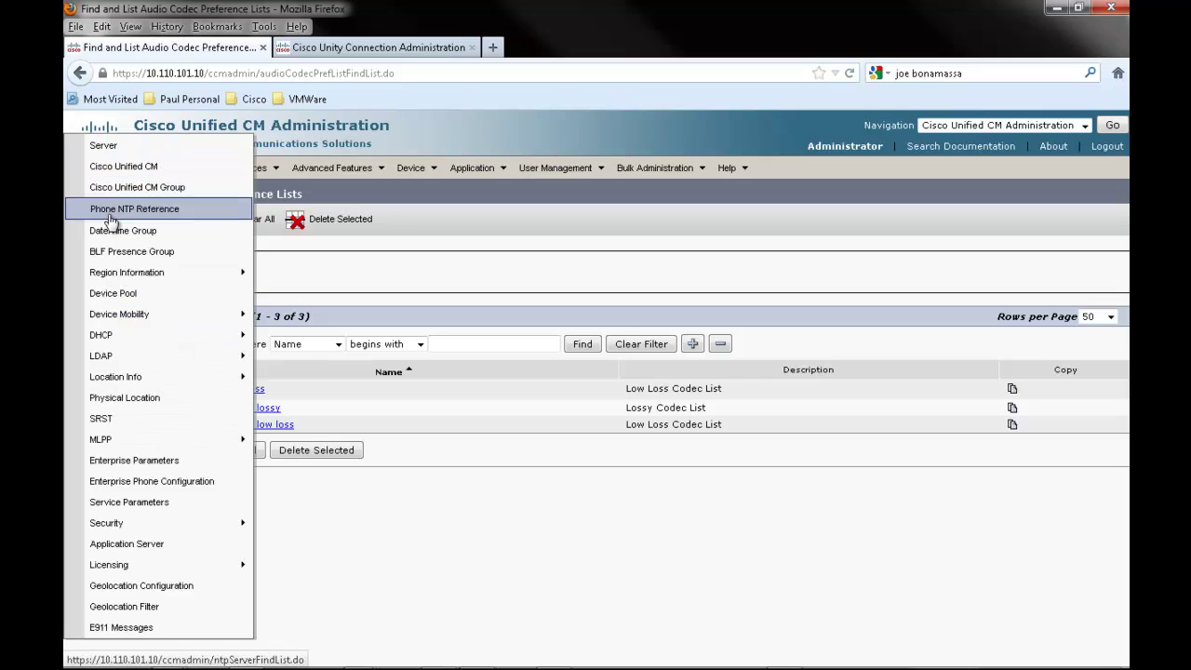
mouse_move(121, 272)
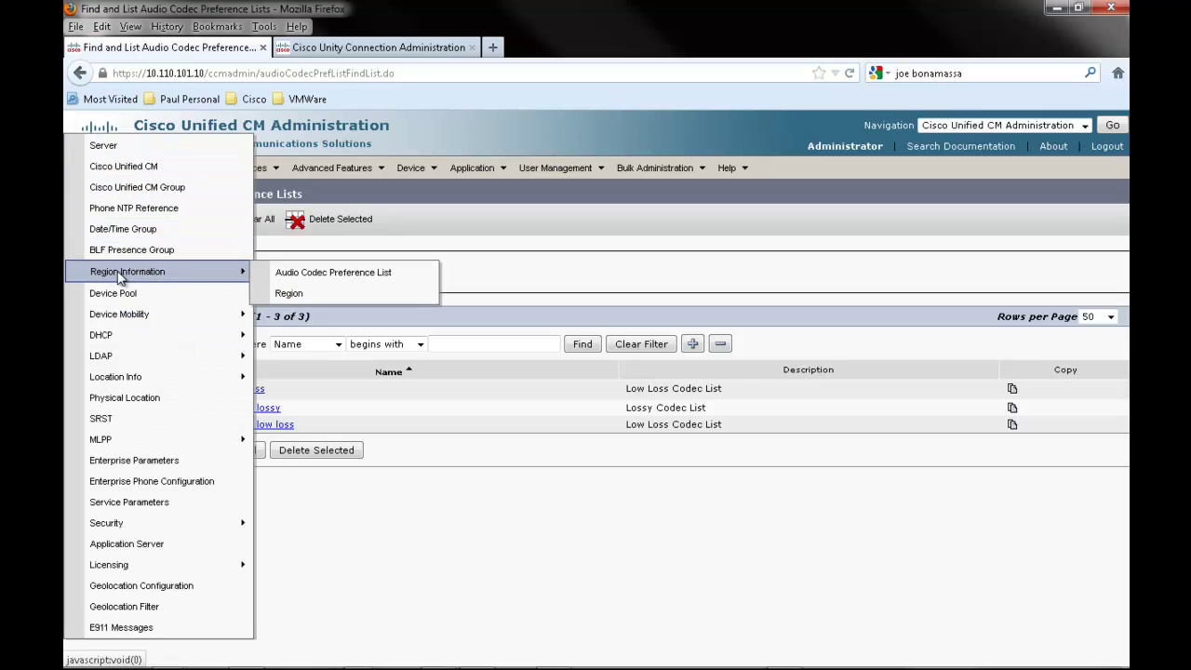
left_click(290, 296)
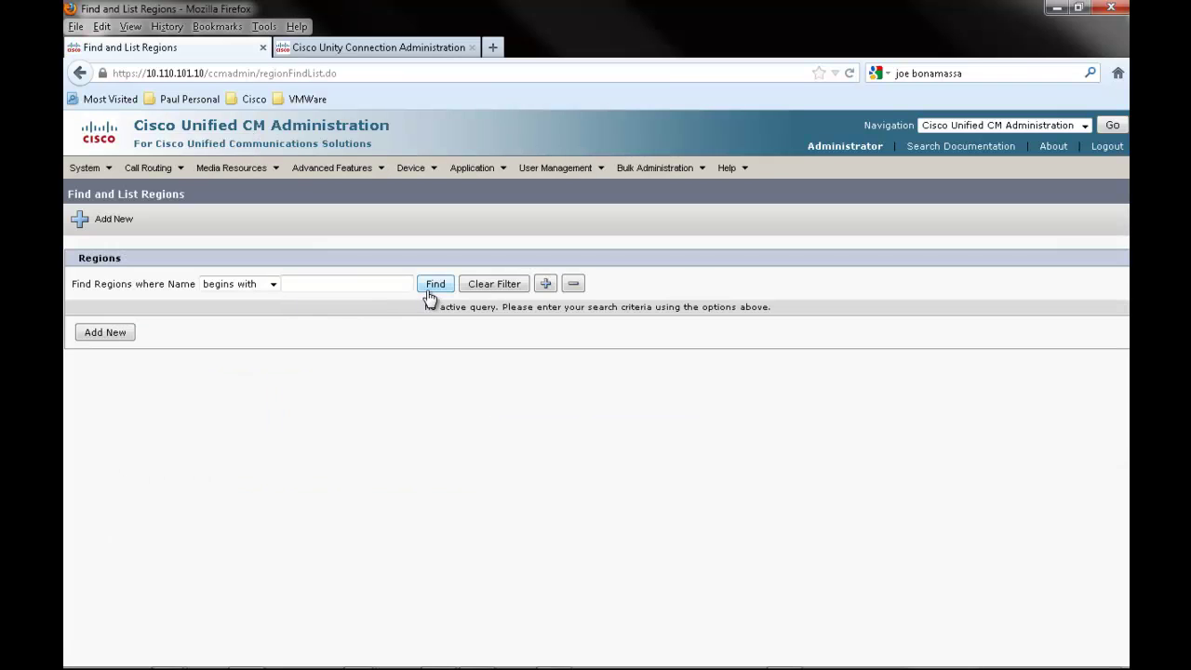
- List all regions and open the configuration of the Default region
left_click(432, 289)
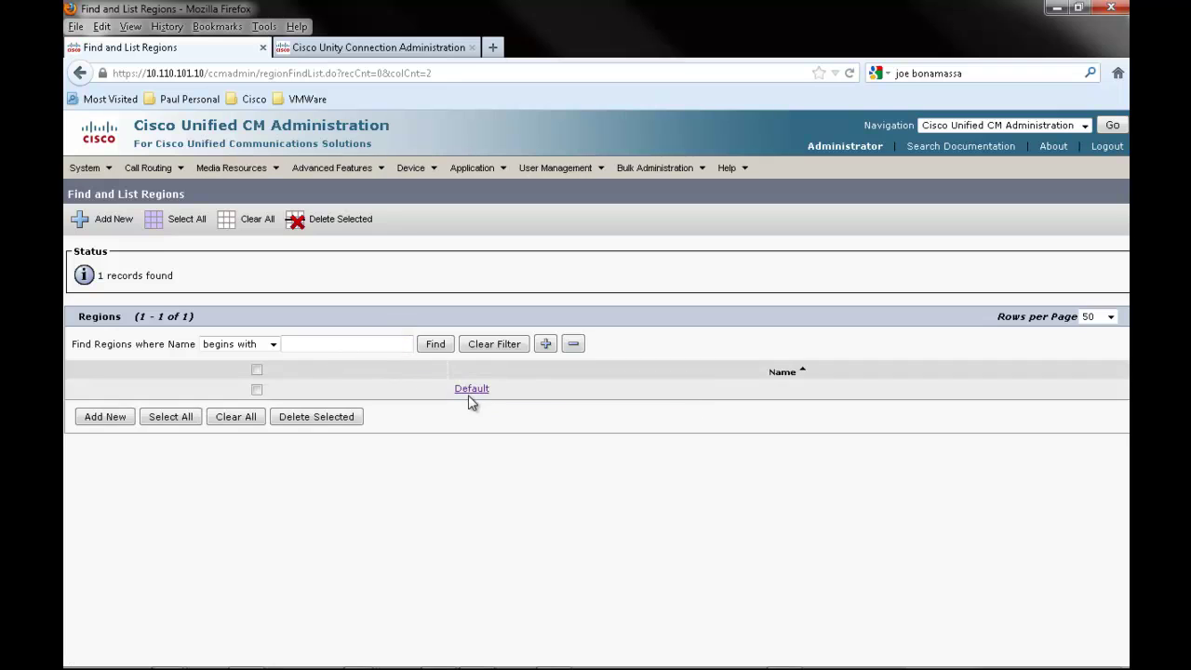
left_click(472, 391)
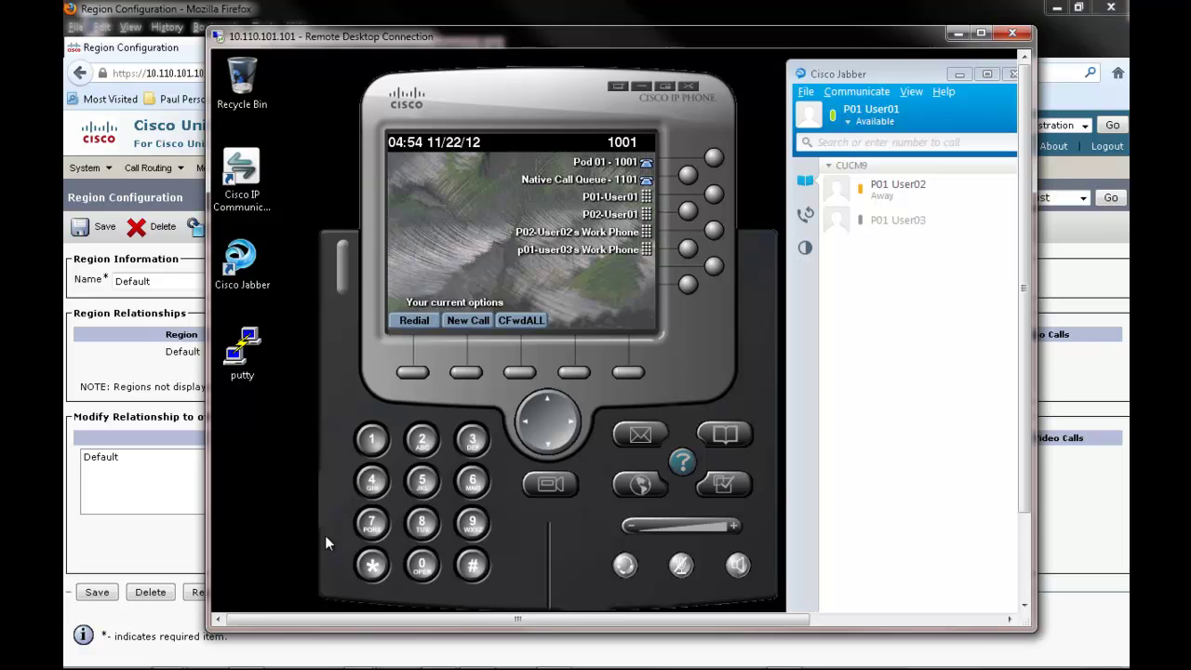
- Switch to the IP phone in the 10.110.101.101 remote desktop and check the call statistics of a voicemail call, closing both when done
left_click(640, 436)
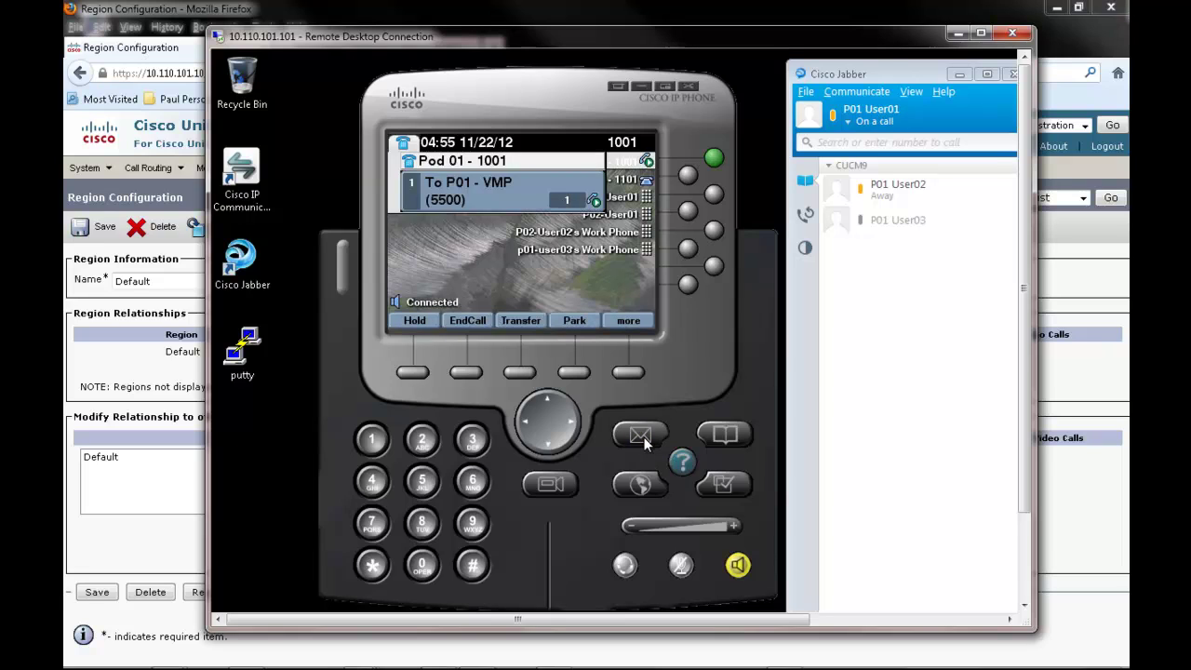
double_click(683, 462)
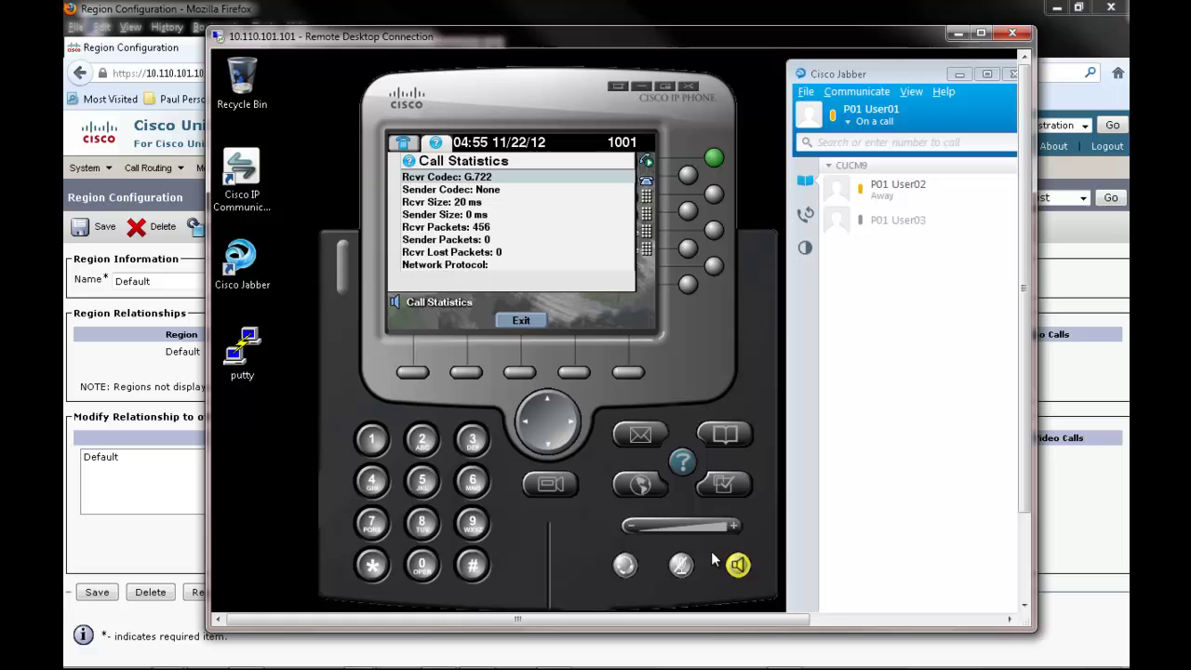
left_click(741, 568)
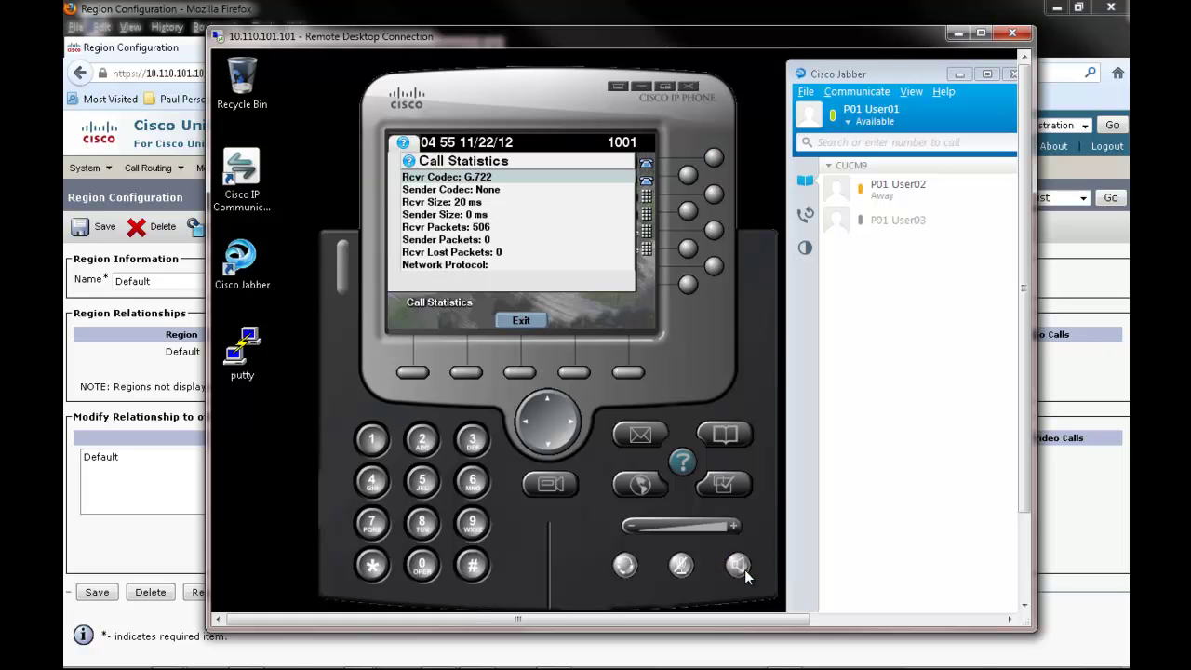
left_click(521, 373)
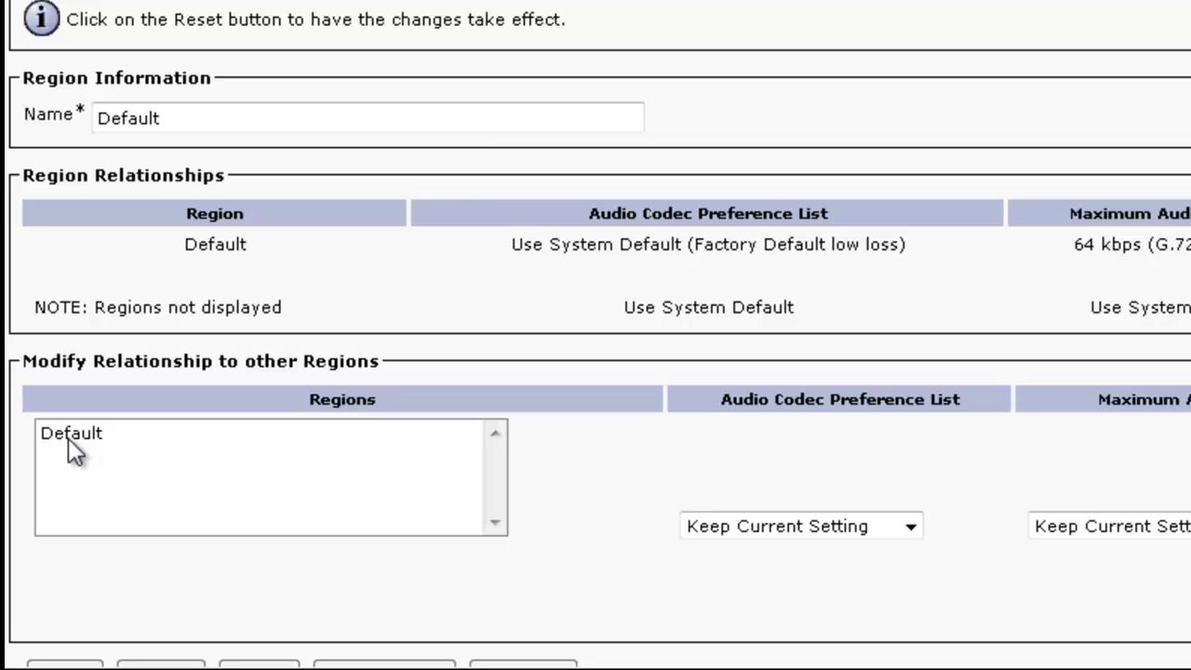
- Set the Default region's relationship with itself to the CUCM 9 Low Loss audio codec preference list and save the region
left_click(99, 539)
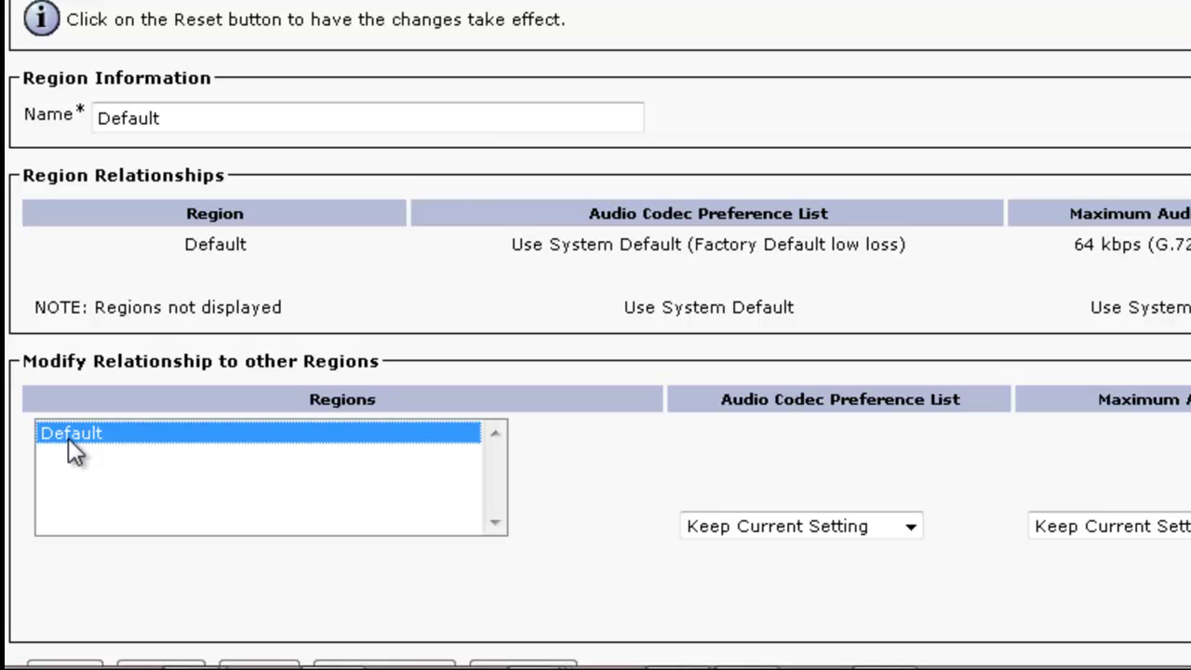
left_click(910, 526)
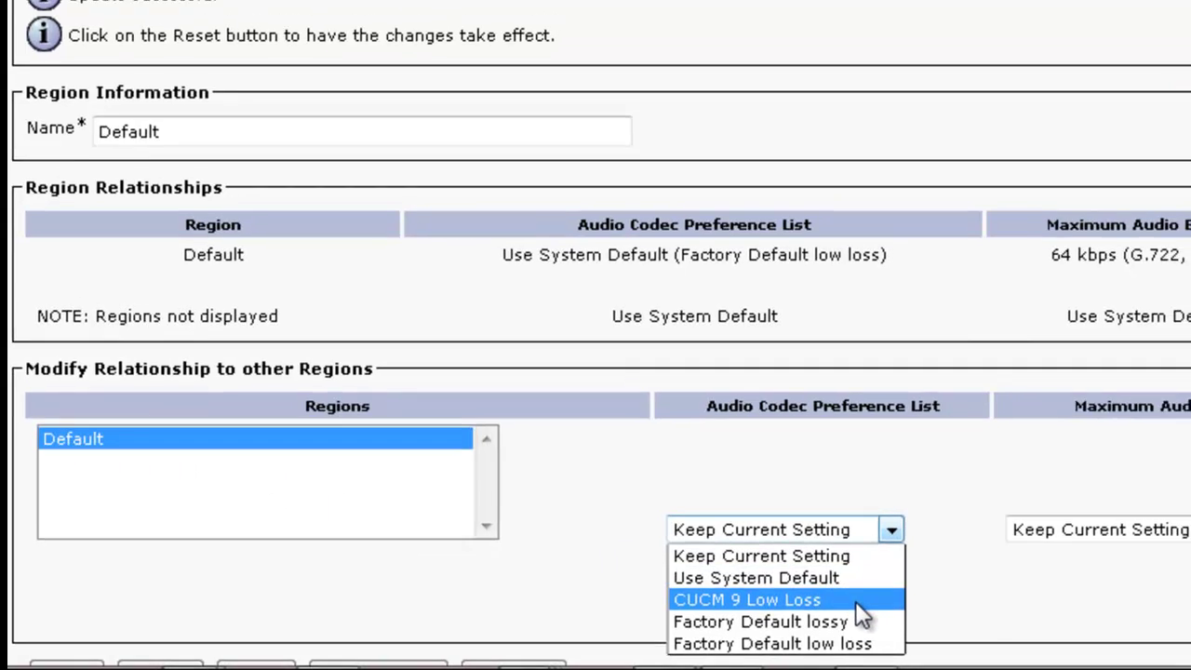
left_click(866, 598)
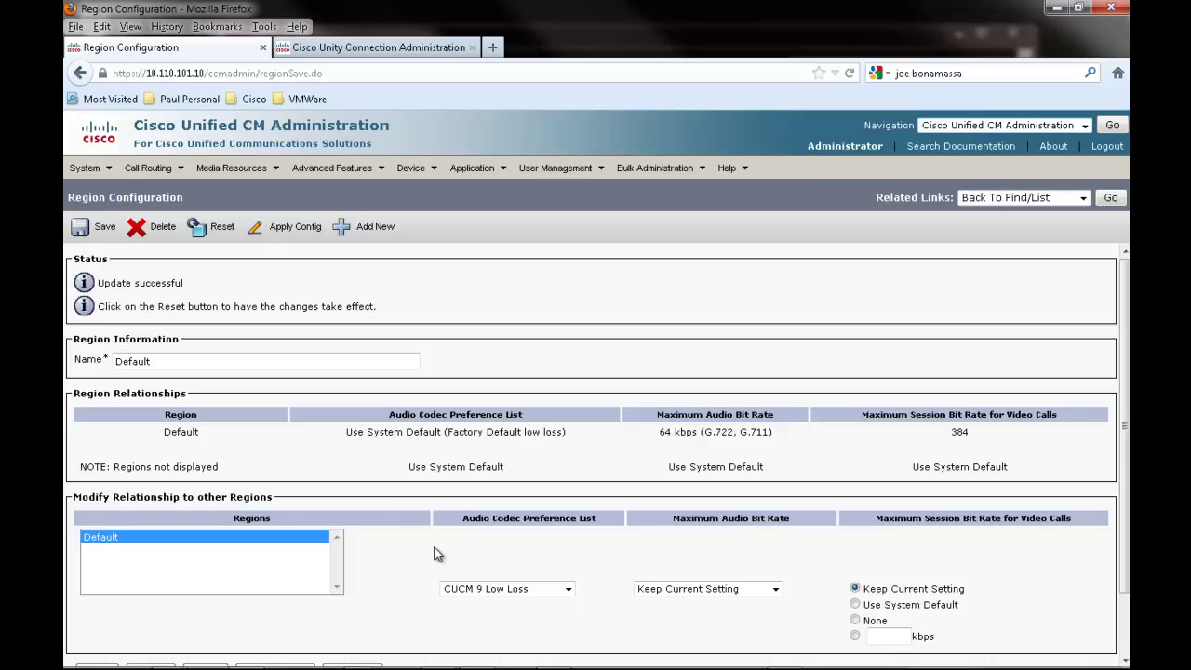
left_click(100, 229)
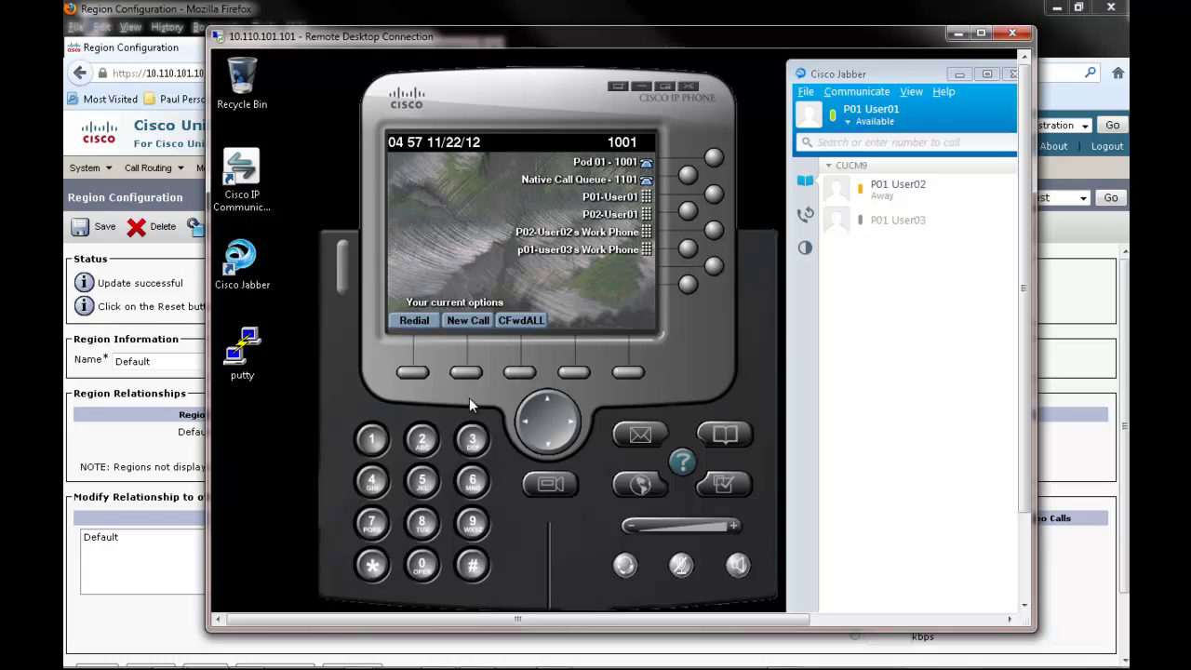
- Place another voicemail call from the IP phone in the remote desktop, examine the receiver codec in its call statistics and hang up
left_click(639, 438)
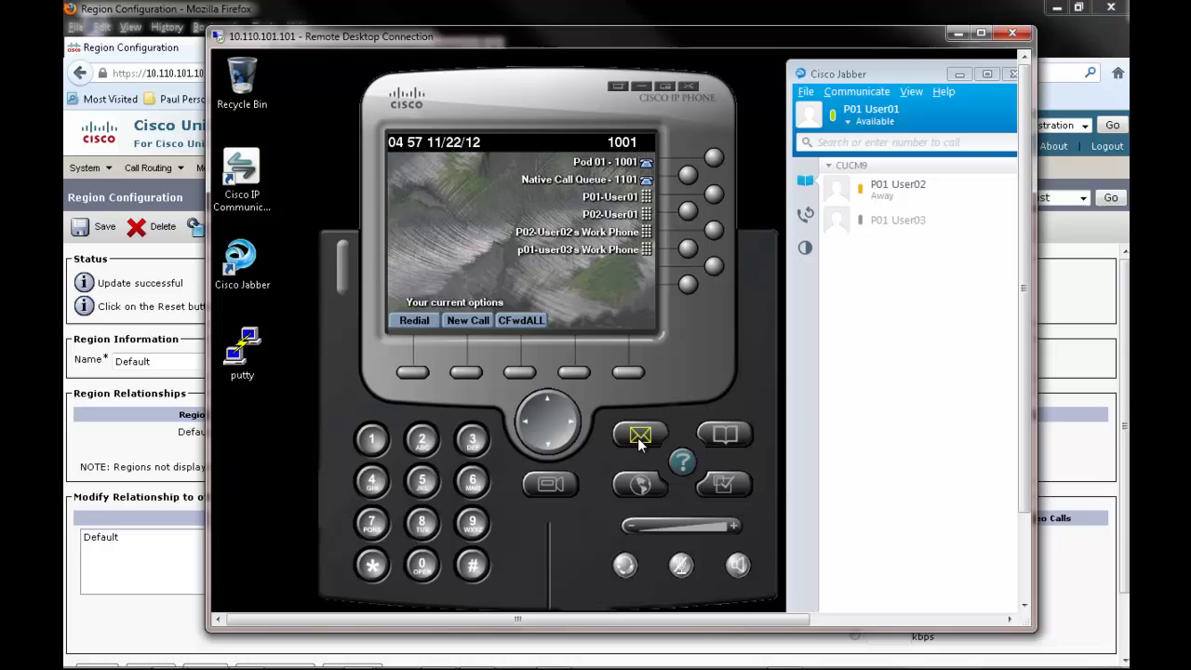
double_click(682, 468)
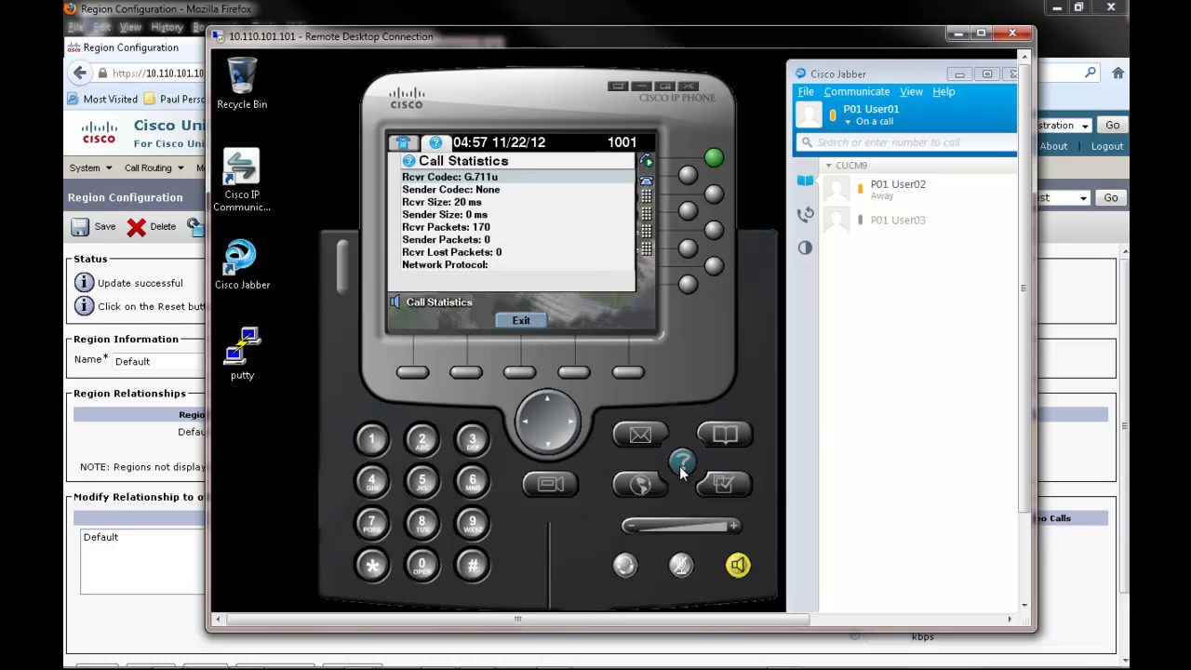
left_click(737, 567)
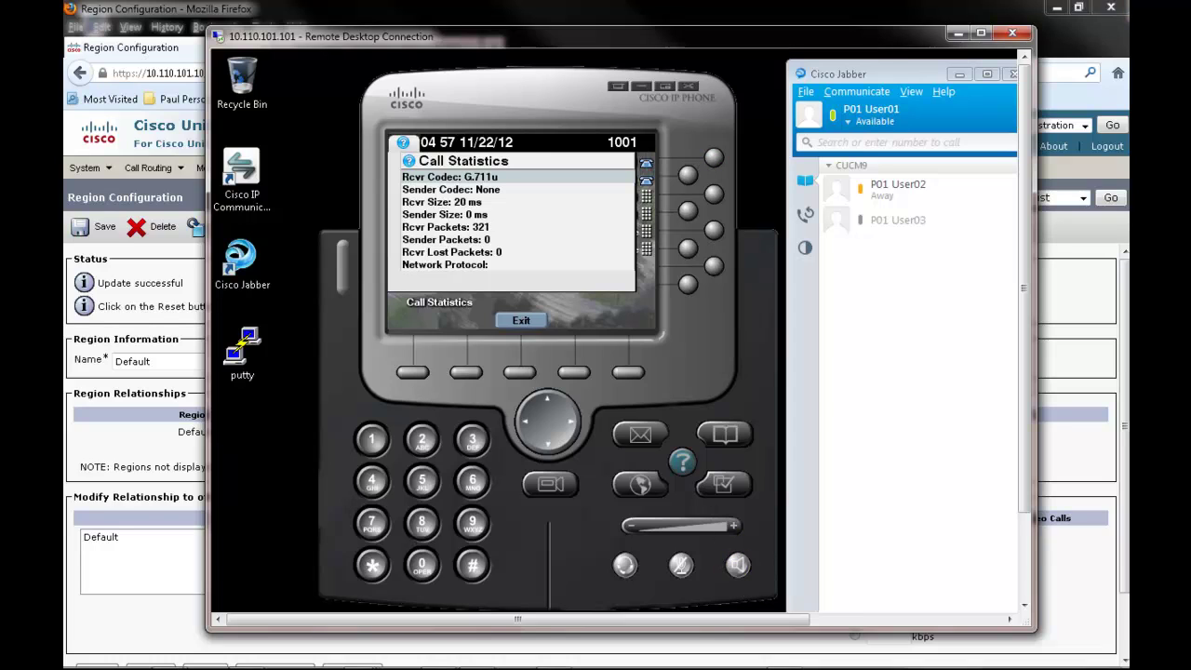